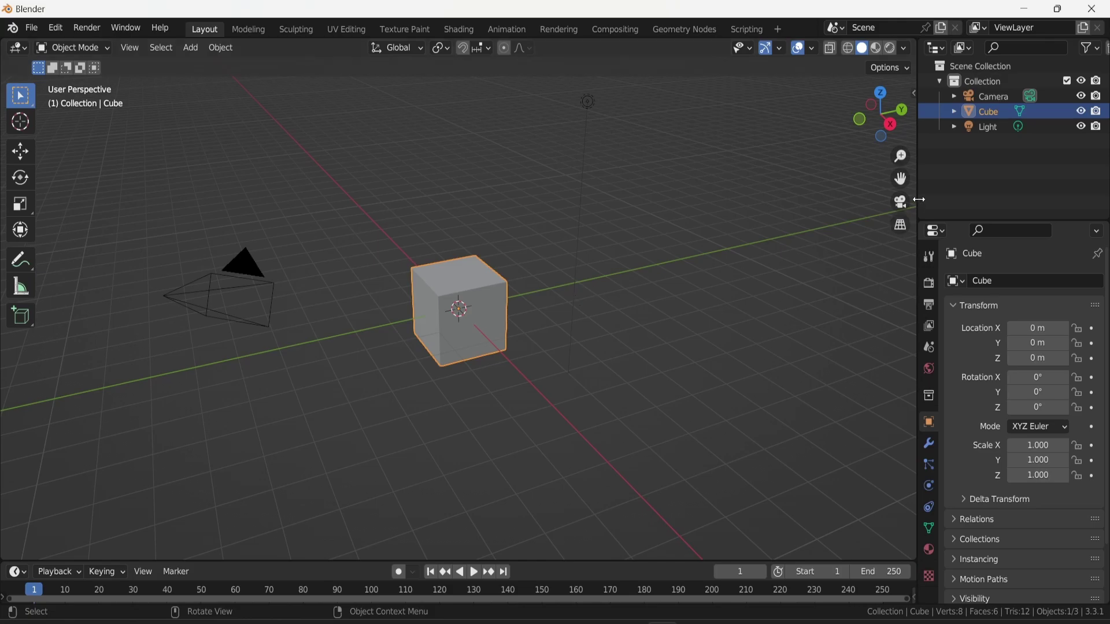
Step: Delete the default light and cube, then switch the viewport shading to Rendered
{"action": "left_click", "coordinate": [982, 126]}
{"action": "key", "text": "Delete"}
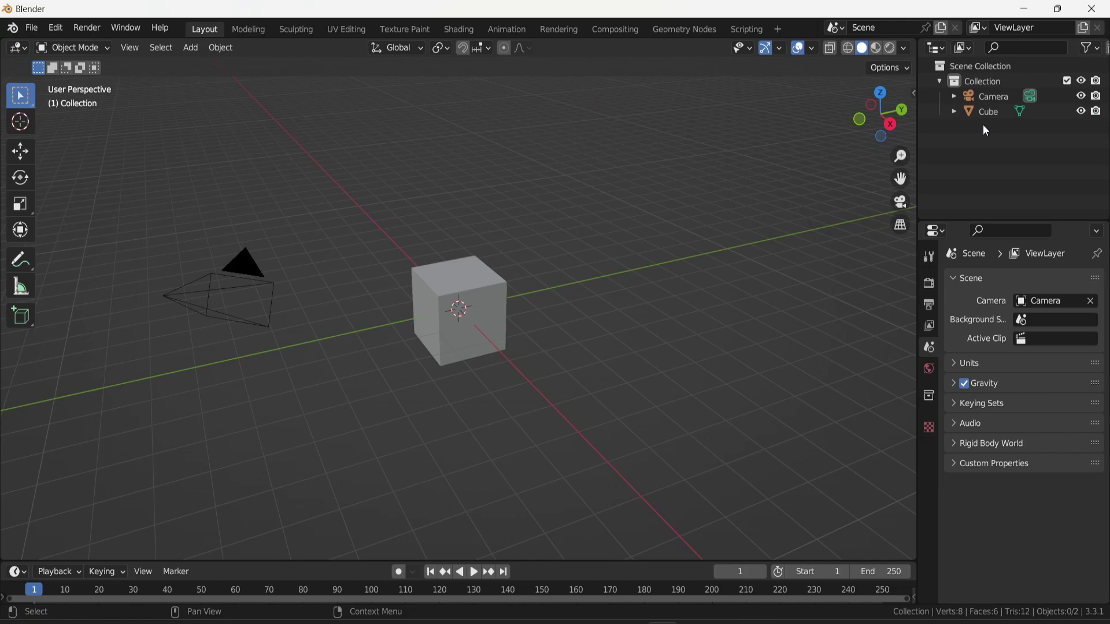
{"action": "left_click", "coordinate": [987, 112]}
{"action": "key", "text": "Delete"}
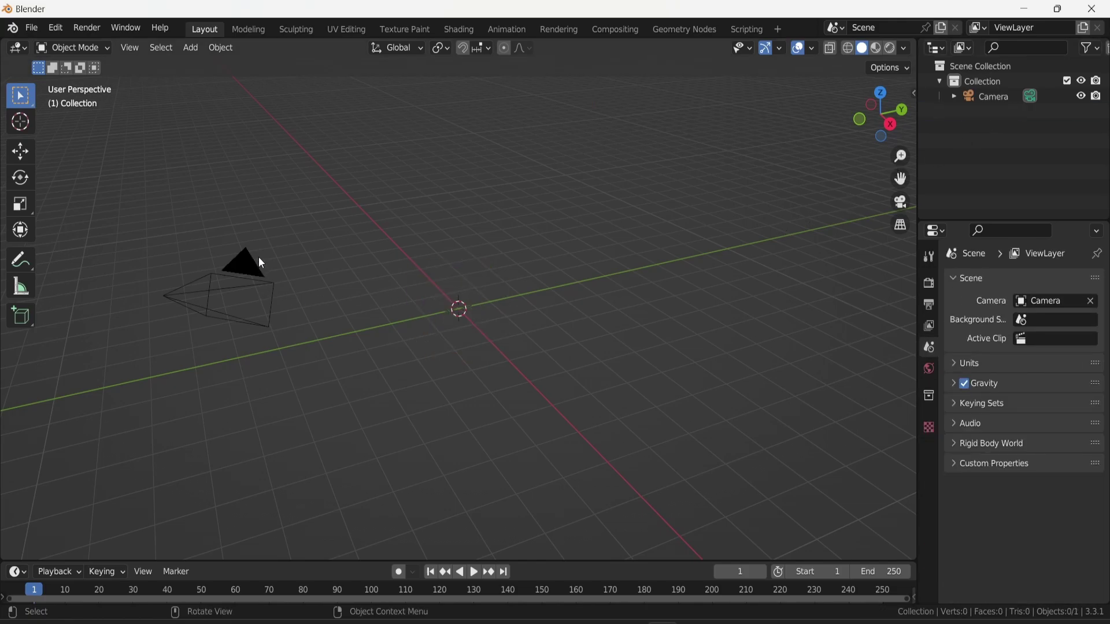
{"action": "left_click", "coordinate": [890, 48]}
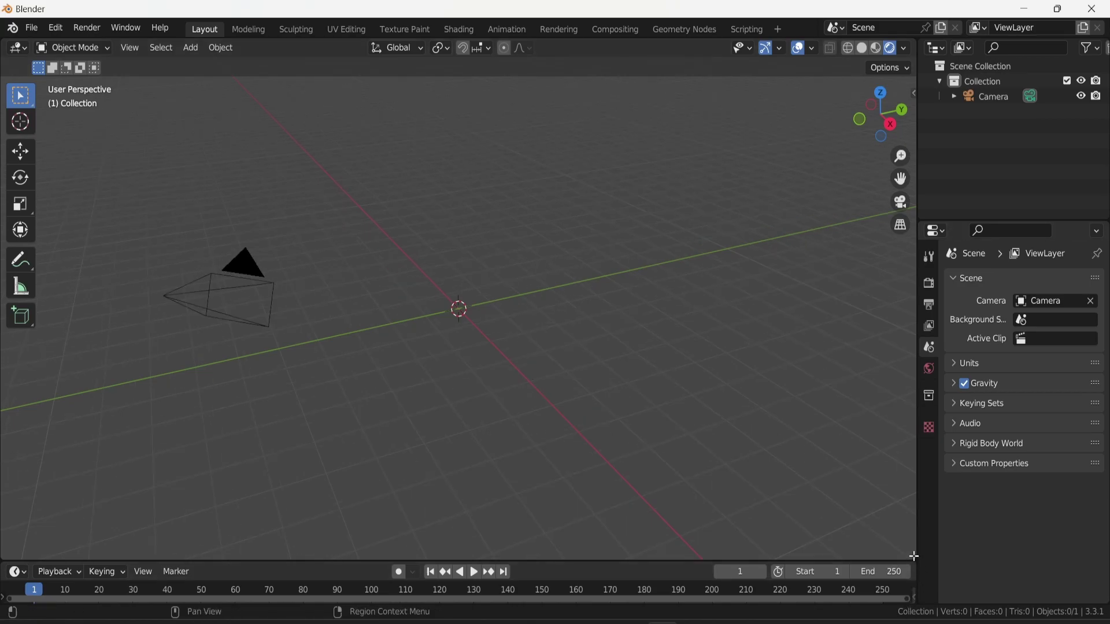
Step: Split the 3D viewport into two side-by-side areas and make the right one a Shader Editor
{"action": "left_click_drag", "start_coordinate": [915, 556], "coordinate": [475, 572]}
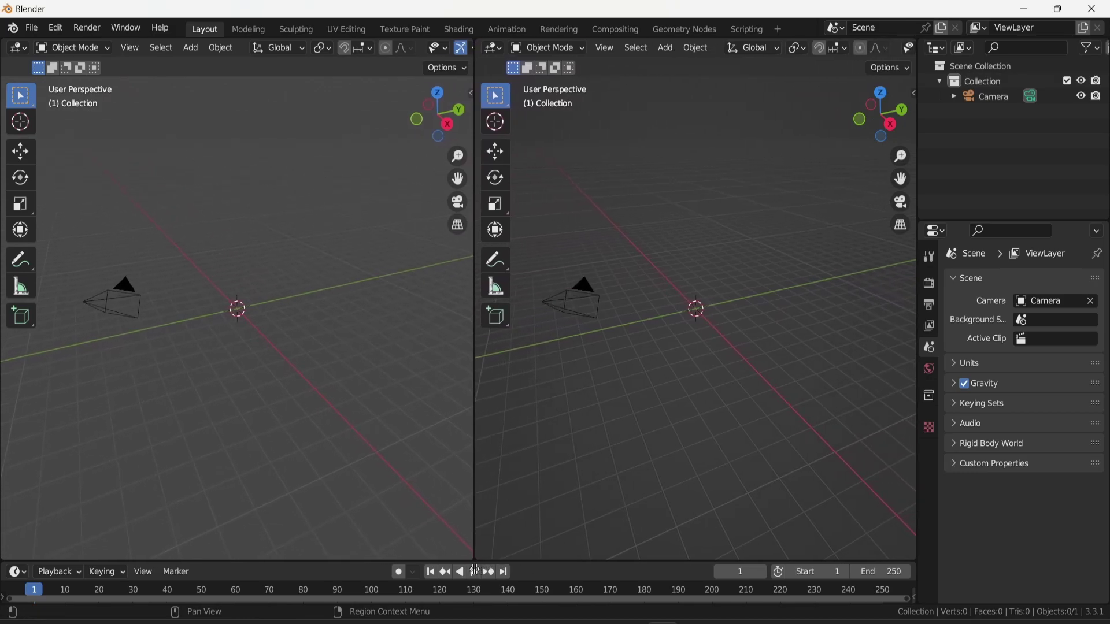
{"action": "left_click", "coordinate": [554, 57]}
{"action": "left_click", "coordinate": [503, 51]}
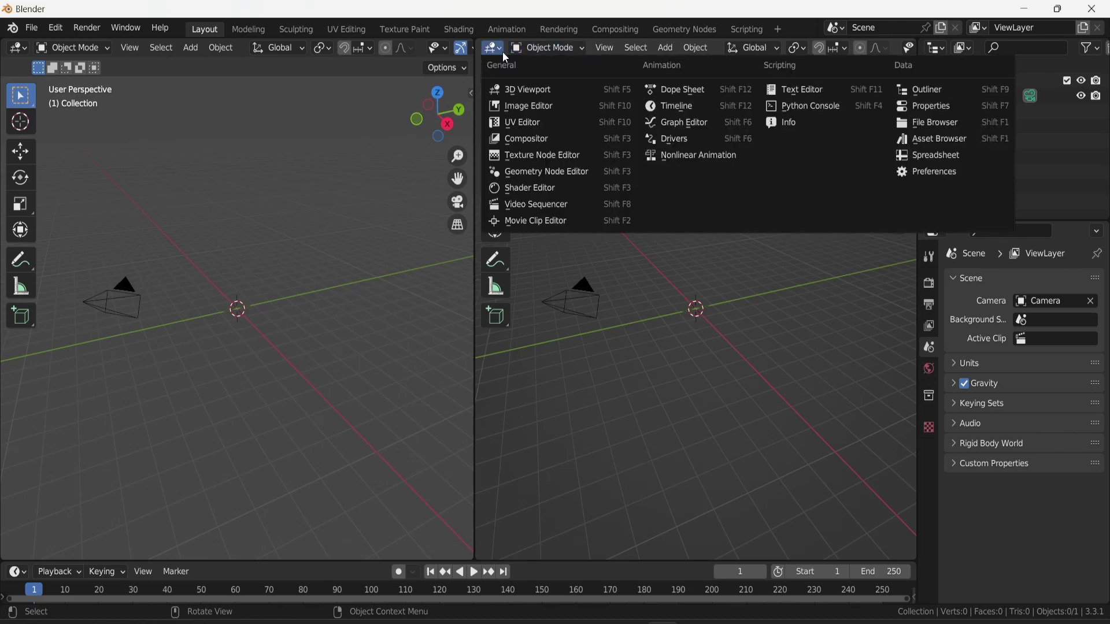
{"action": "left_click", "coordinate": [529, 189]}
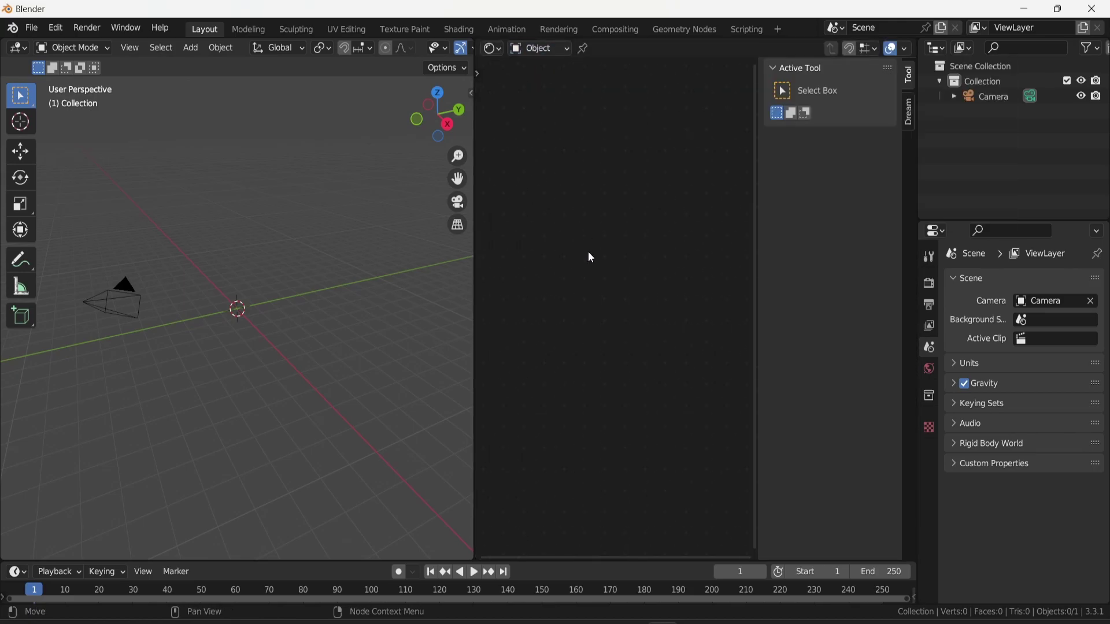
Step: Switch the Shader Editor to the World node tree and bring its Background and World Output nodes into view
{"action": "left_click", "coordinate": [535, 48]}
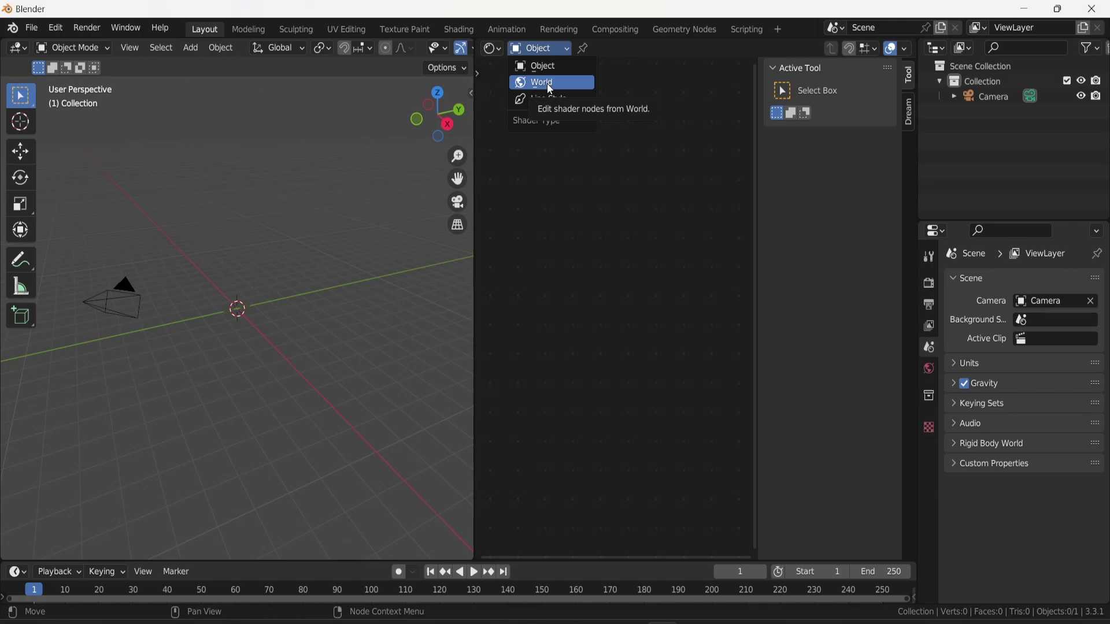
{"action": "left_click", "coordinate": [547, 85]}
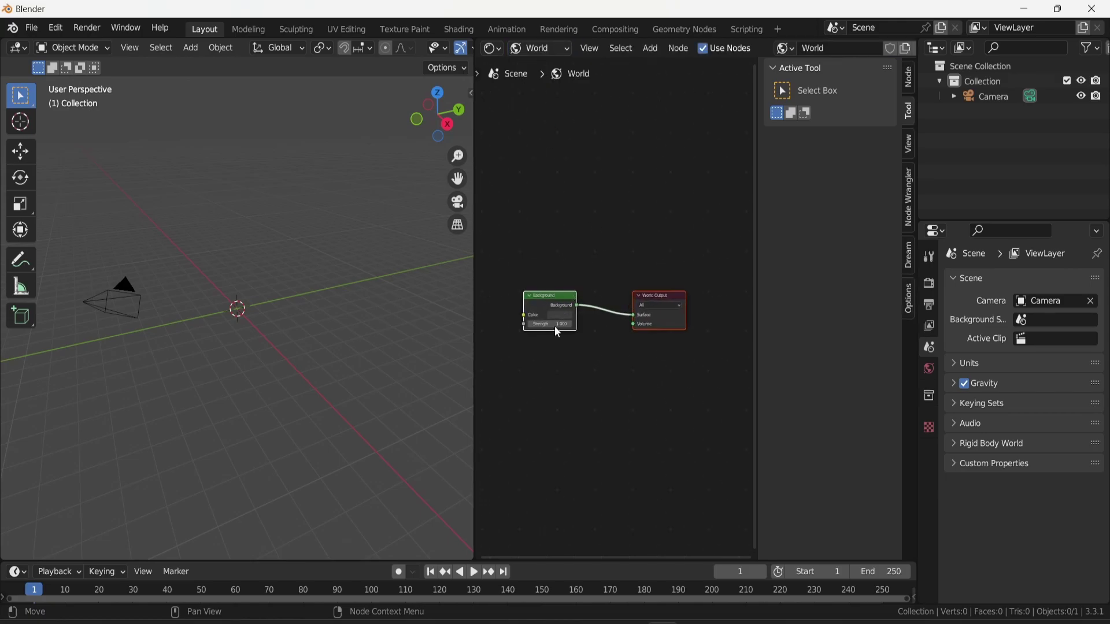
{"action": "middle_click_drag", "start_coordinate": [562, 363], "coordinate": [627, 373]}
{"action": "scroll", "coordinate": [628, 373], "scroll_direction": "up", "scroll_amount": 2}
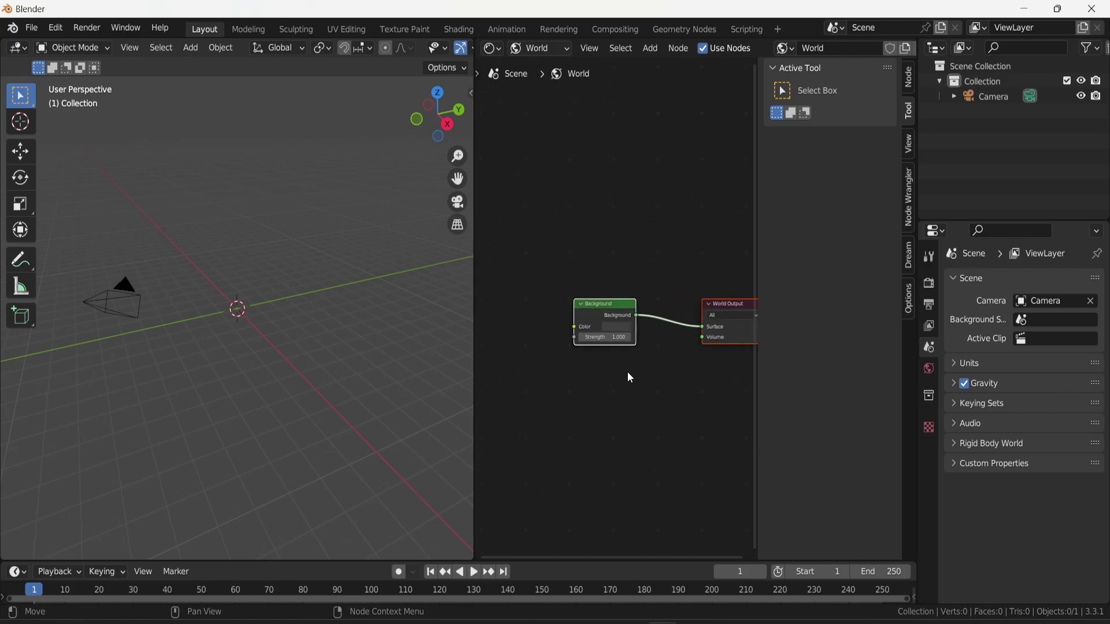
Step: Darken the world Background colour in its colour picker and recentre the node view
{"action": "left_click", "coordinate": [623, 330]}
{"action": "mouse_move", "coordinate": [689, 234]}
{"action": "left_mouse_down"}
{"action": "mouse_move", "coordinate": [690, 246]}
{"action": "mouse_move", "coordinate": [689, 196]}
{"action": "mouse_move", "coordinate": [692, 251]}
{"action": "left_mouse_up"}
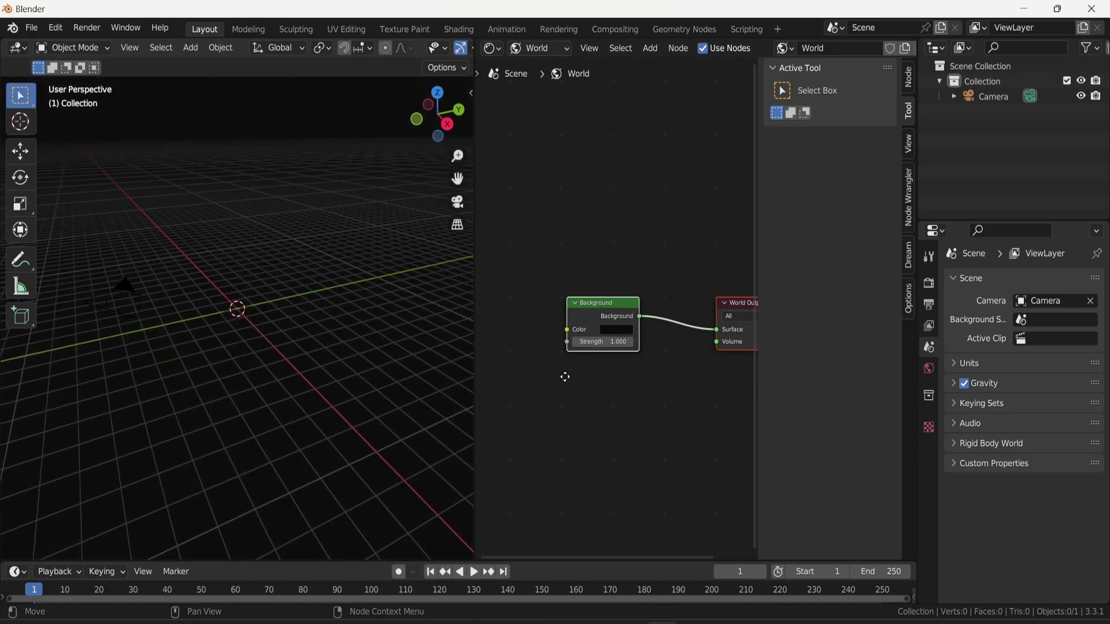
{"action": "scroll", "coordinate": [565, 376], "scroll_direction": "down", "scroll_amount": 2}
{"action": "middle_click_drag", "start_coordinate": [565, 377], "coordinate": [644, 377]}
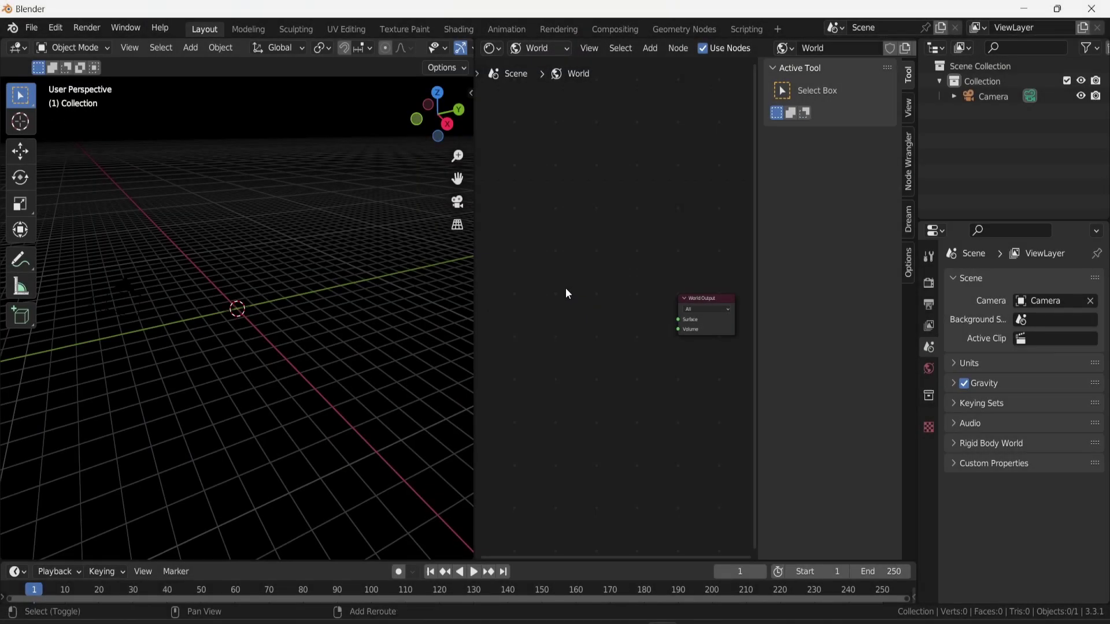
Step: Add a Voronoi Texture via search 'voro' and connect its Distance output to World Output's Surface
{"action": "key", "text": "shift+a"}
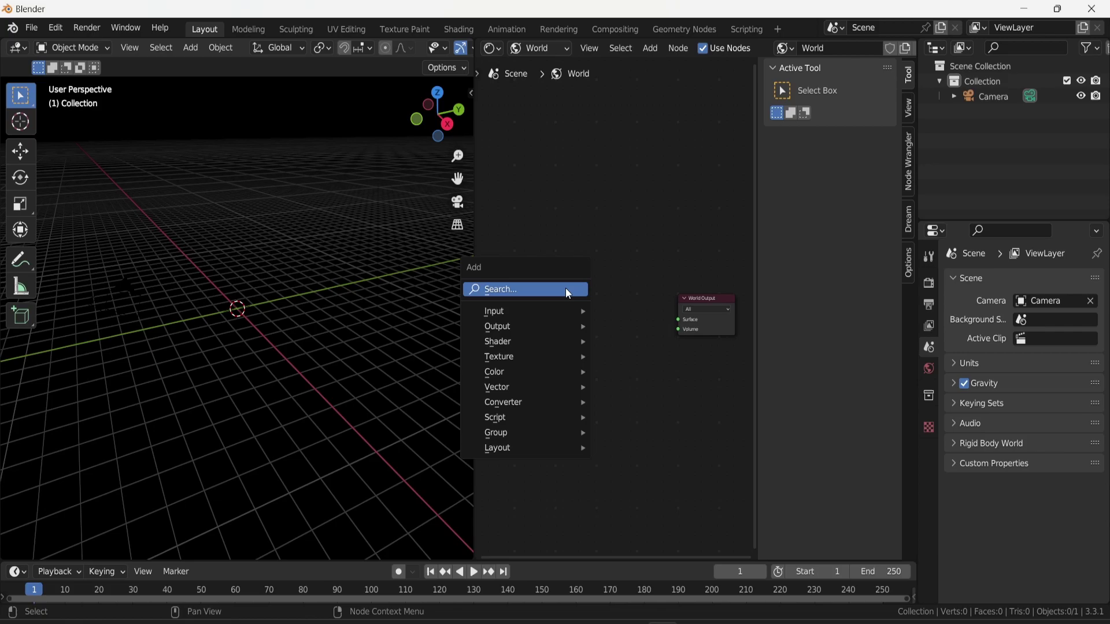
{"action": "left_click", "coordinate": [569, 294]}
{"action": "type", "text": "voro"}
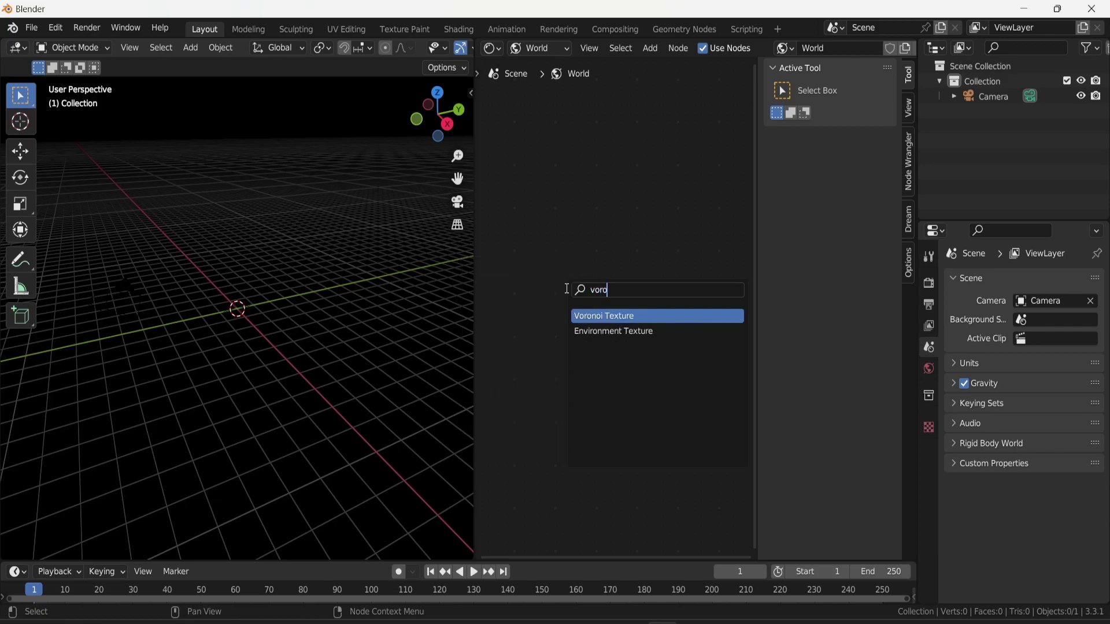
{"action": "key", "text": "Return"}
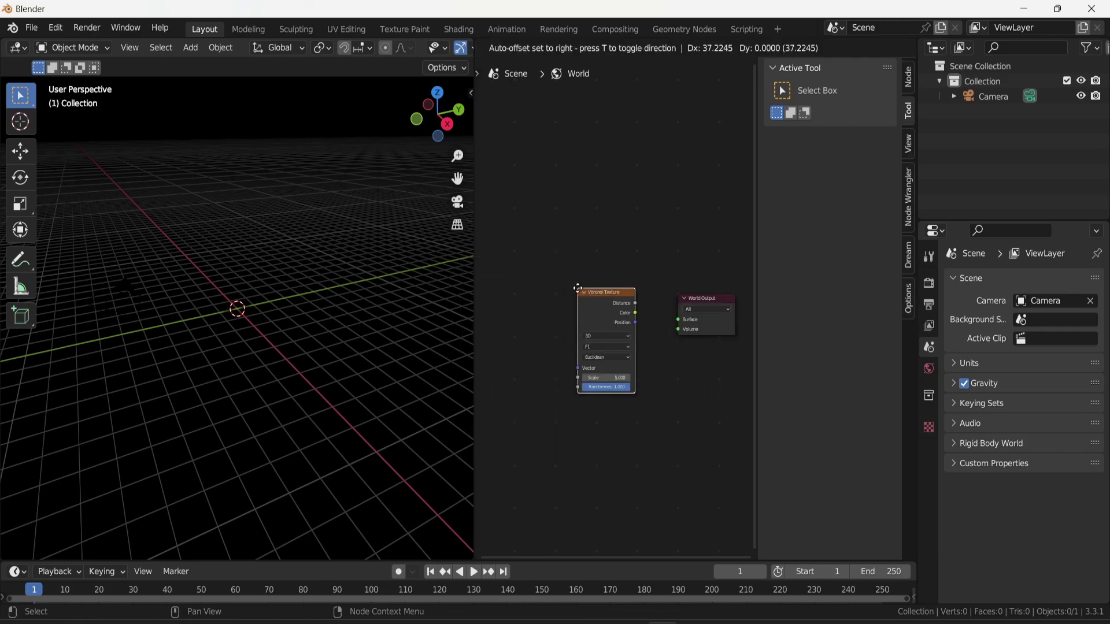
{"action": "left_click", "coordinate": [514, 286]}
{"action": "left_click_drag", "start_coordinate": [572, 300], "coordinate": [681, 323]}
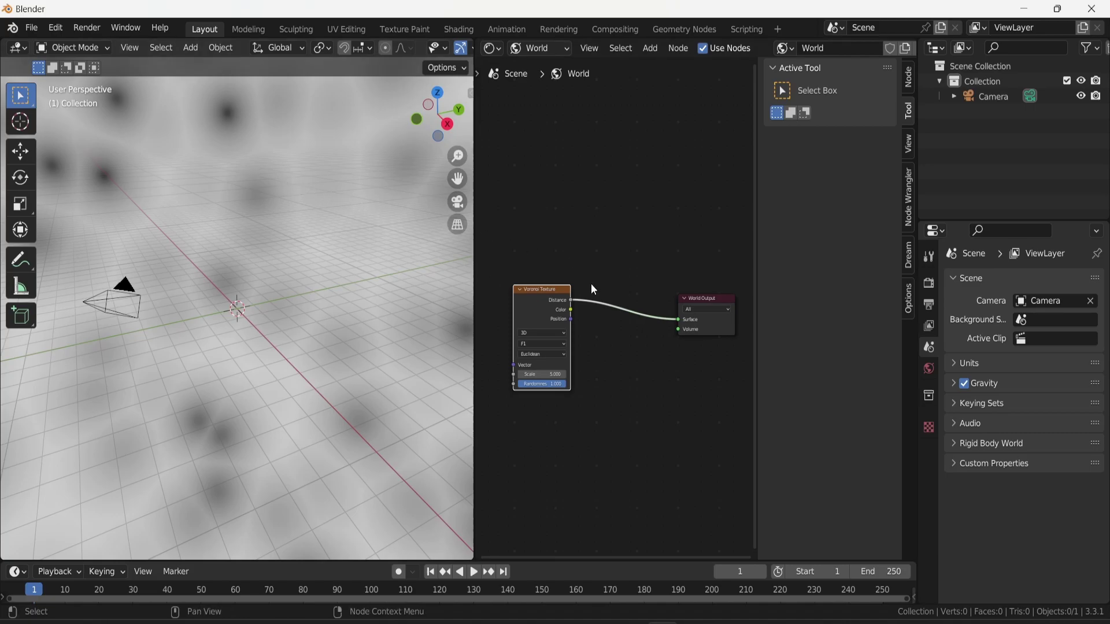
Step: Insert a ColorRamp node between the Voronoi Distance output and World Output
{"action": "key", "text": "shift+a"}
{"action": "left_click", "coordinate": [609, 296]}
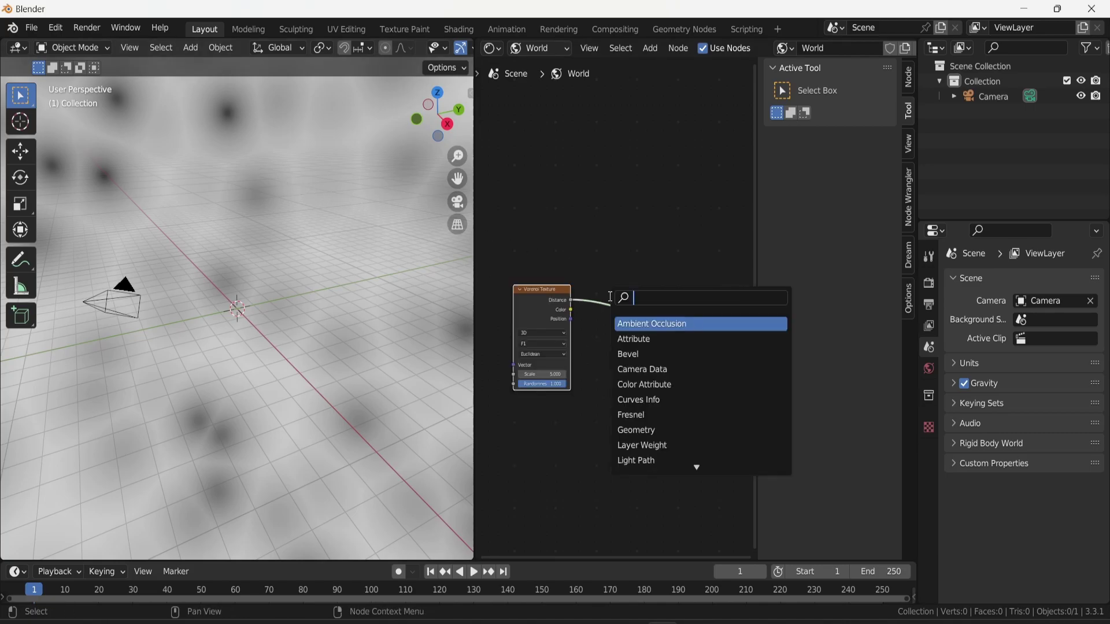
{"action": "type", "text": "colo"}
{"action": "key", "text": "Return"}
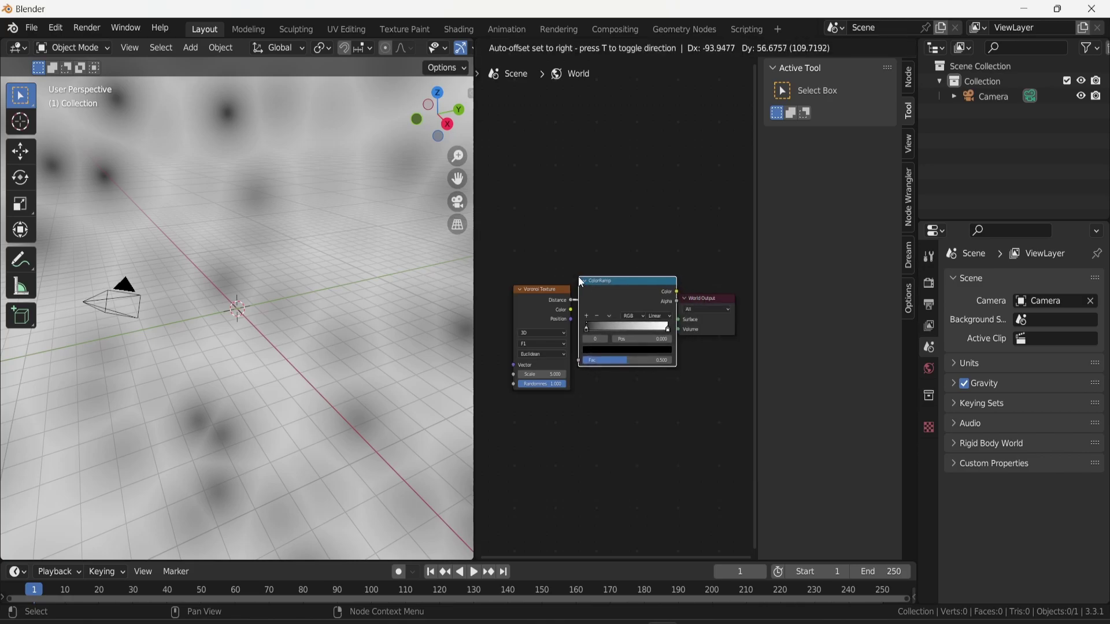
{"action": "left_click", "coordinate": [583, 287]}
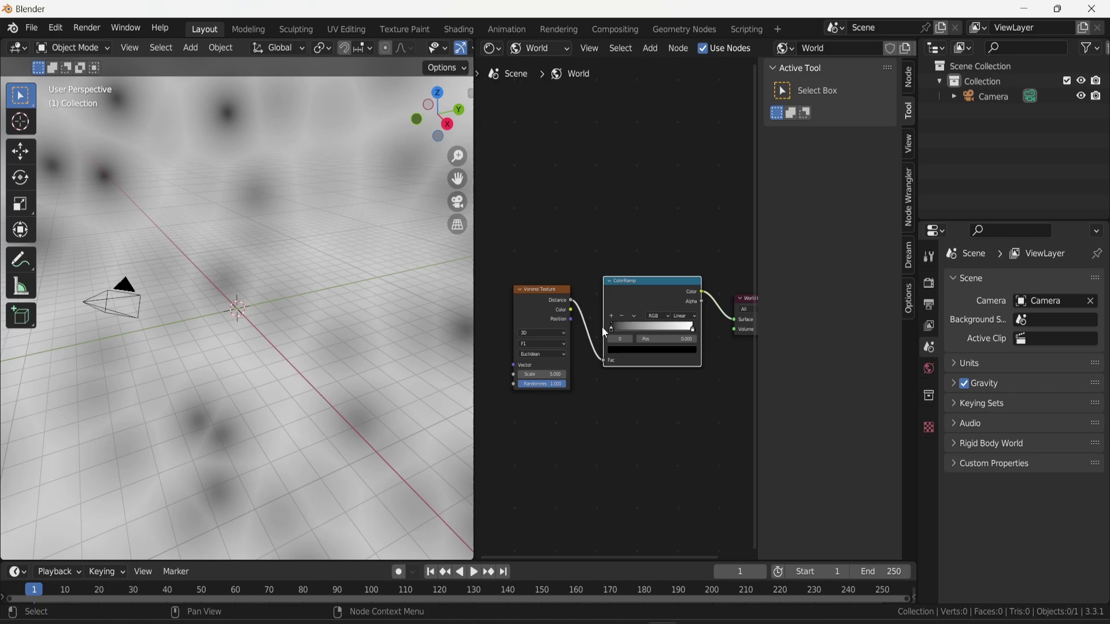
Step: Move the ColorRamp's black stop to 0.160 and white stop to 0.833 to form white star dots
{"action": "left_click_drag", "start_coordinate": [614, 329], "coordinate": [625, 328]}
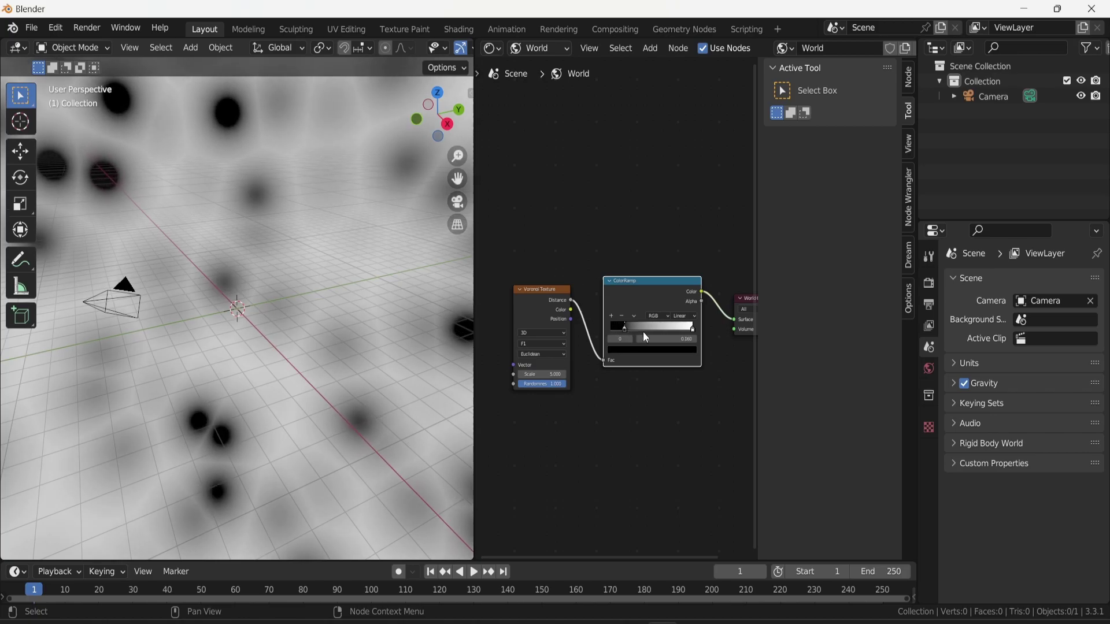
{"action": "left_click_drag", "start_coordinate": [693, 330], "coordinate": [613, 332]}
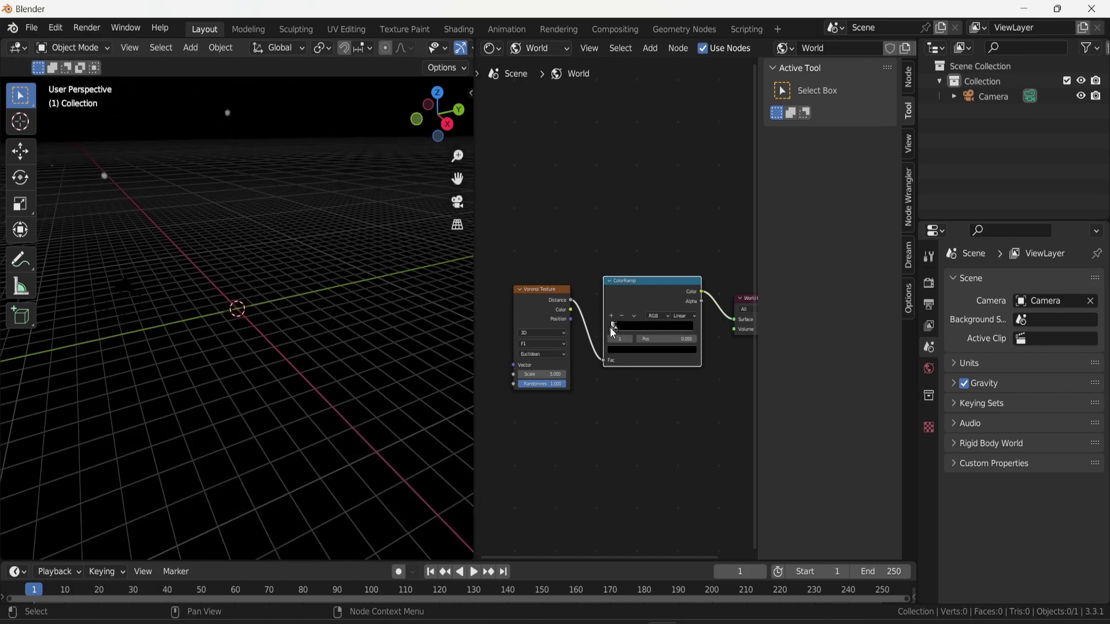
{"action": "scroll", "coordinate": [614, 333], "scroll_direction": "up", "scroll_amount": 4}
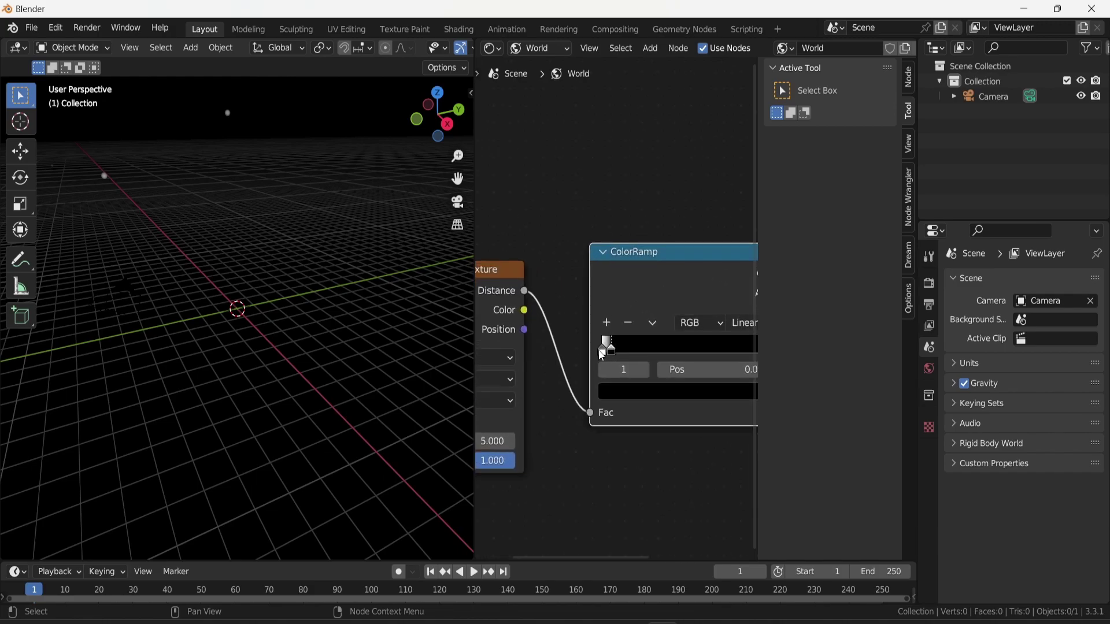
{"action": "middle_click_drag", "start_coordinate": [303, 254], "coordinate": [407, 256]}
{"action": "scroll", "coordinate": [238, 193], "scroll_direction": "down", "scroll_amount": 2}
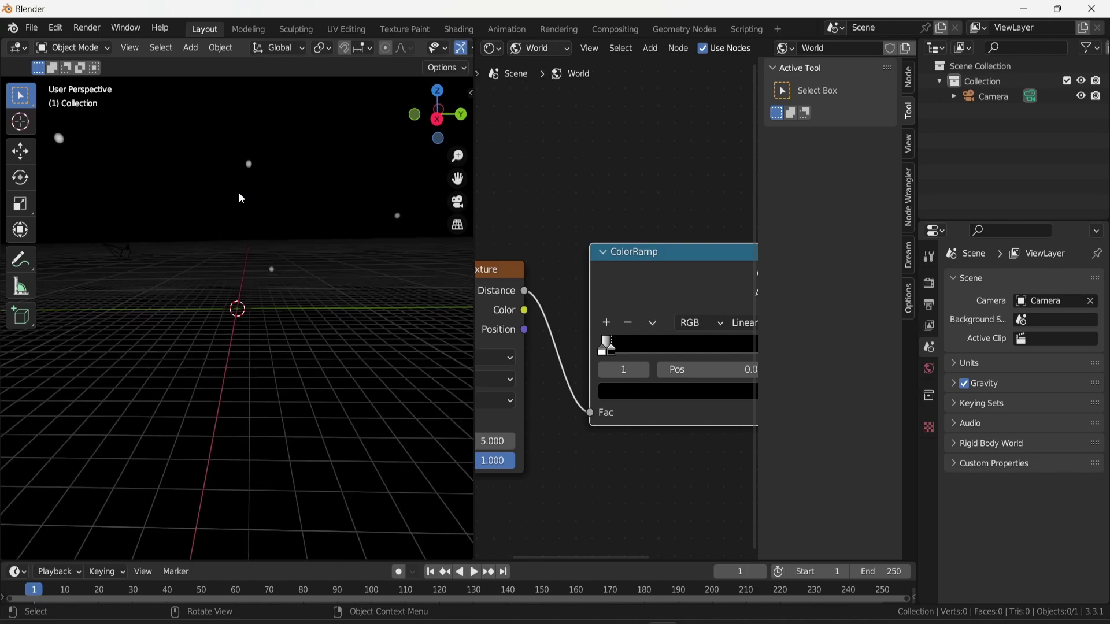
{"action": "scroll", "coordinate": [518, 258], "scroll_direction": "down", "scroll_amount": 2}
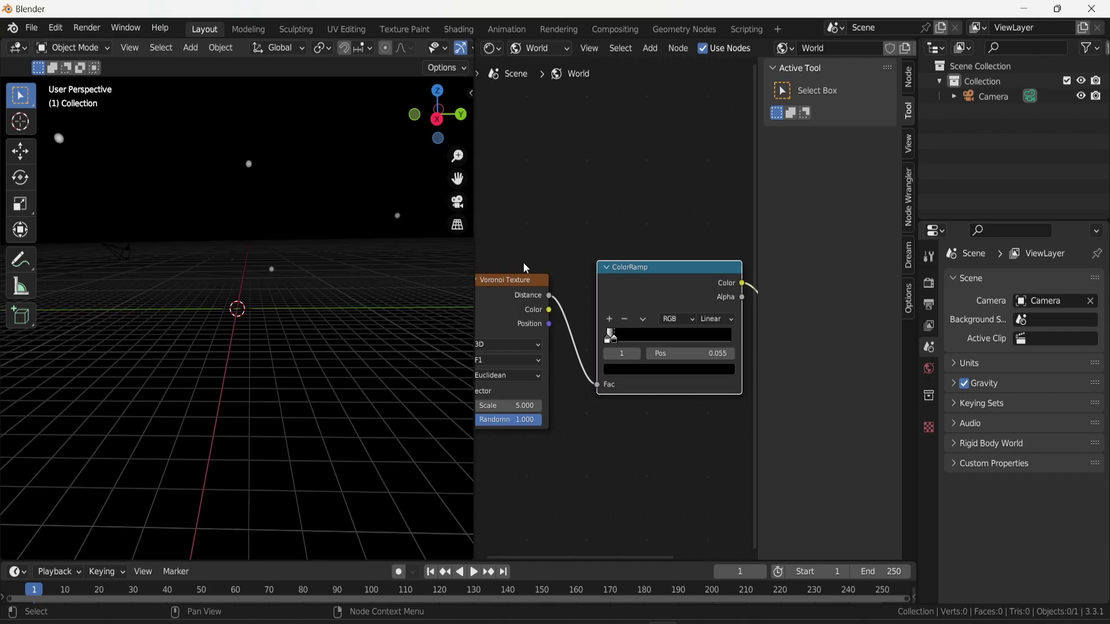
Step: Set the Voronoi Scale to 200, then select the ColorRamp's white stop
{"action": "scroll", "coordinate": [546, 341], "scroll_direction": "down", "scroll_amount": 1}
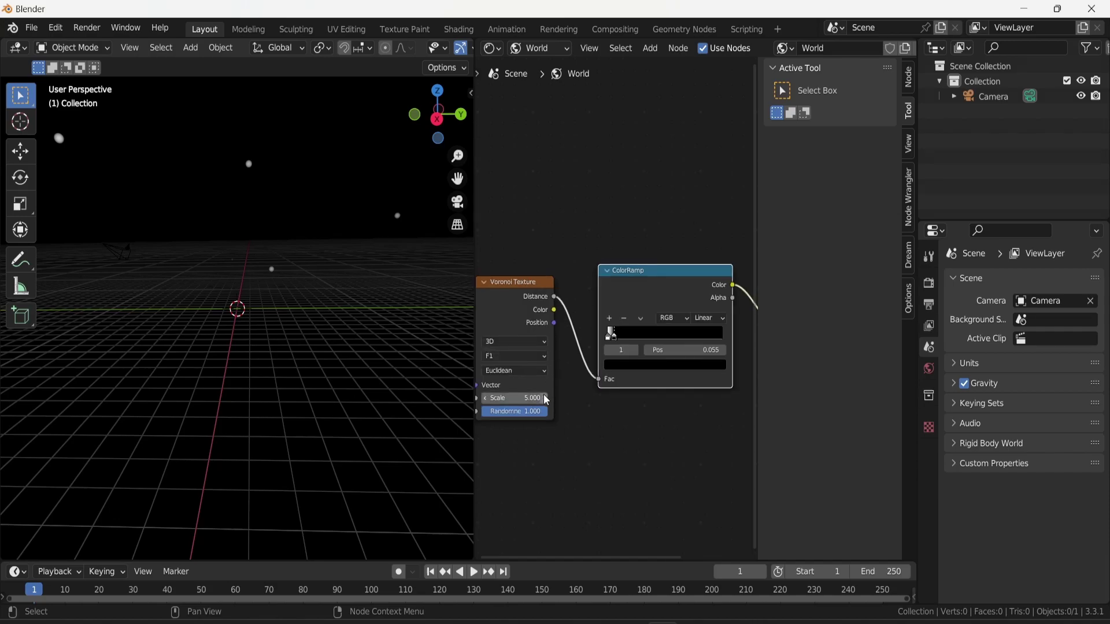
{"action": "left_click_drag", "start_coordinate": [518, 400], "coordinate": [616, 400]}
{"action": "left_click", "coordinate": [518, 400]}
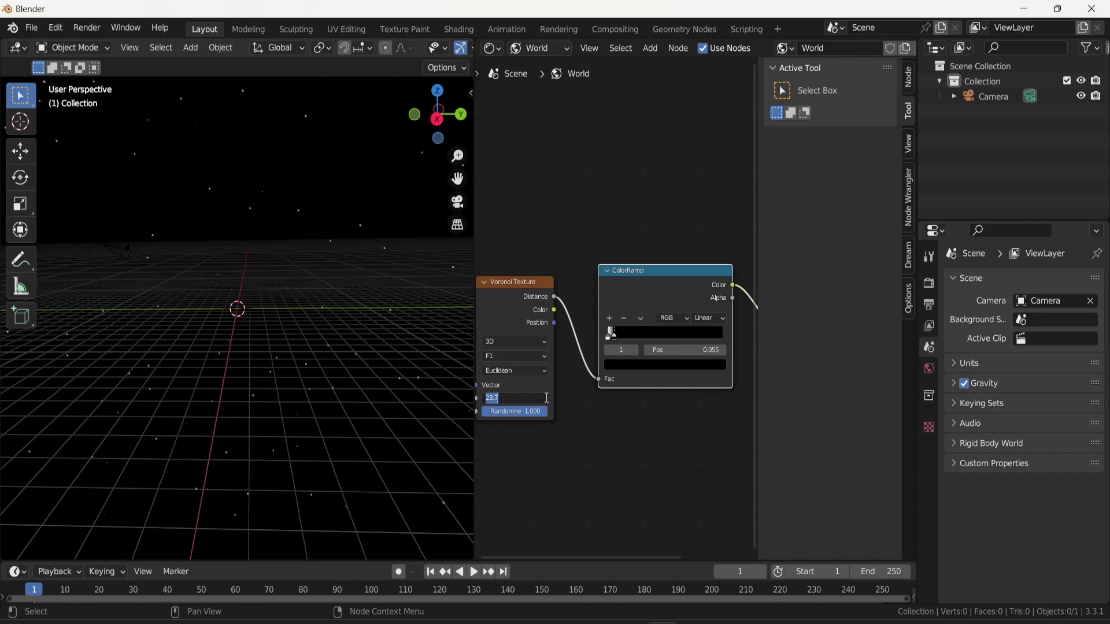
{"action": "type", "text": "200"}
{"action": "key", "text": "Return"}
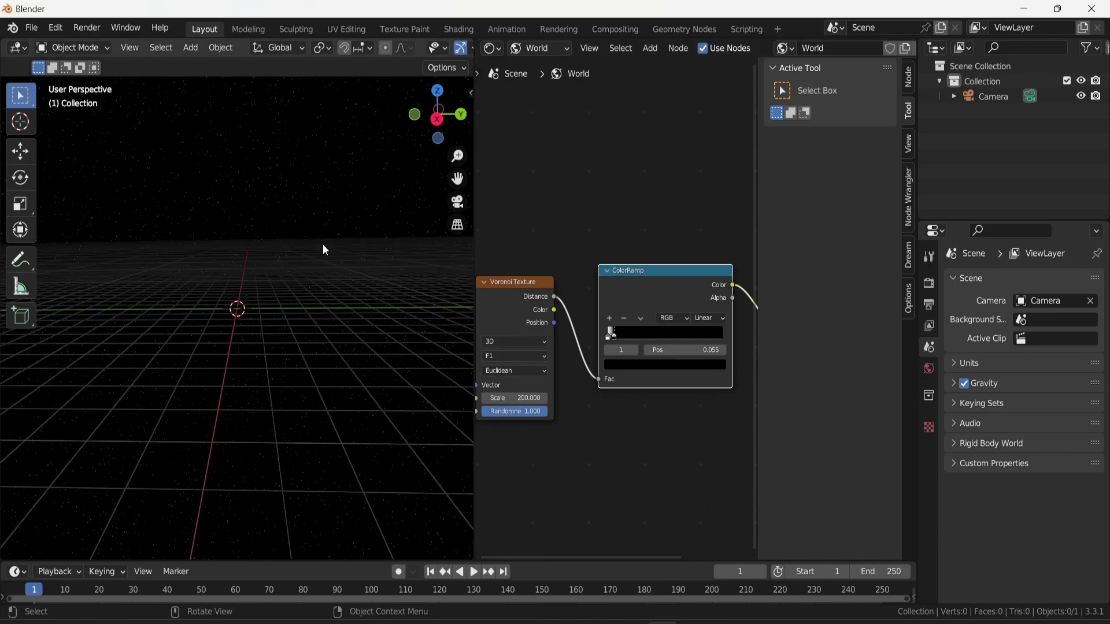
{"action": "left_click_drag", "start_coordinate": [615, 339], "coordinate": [630, 335]}
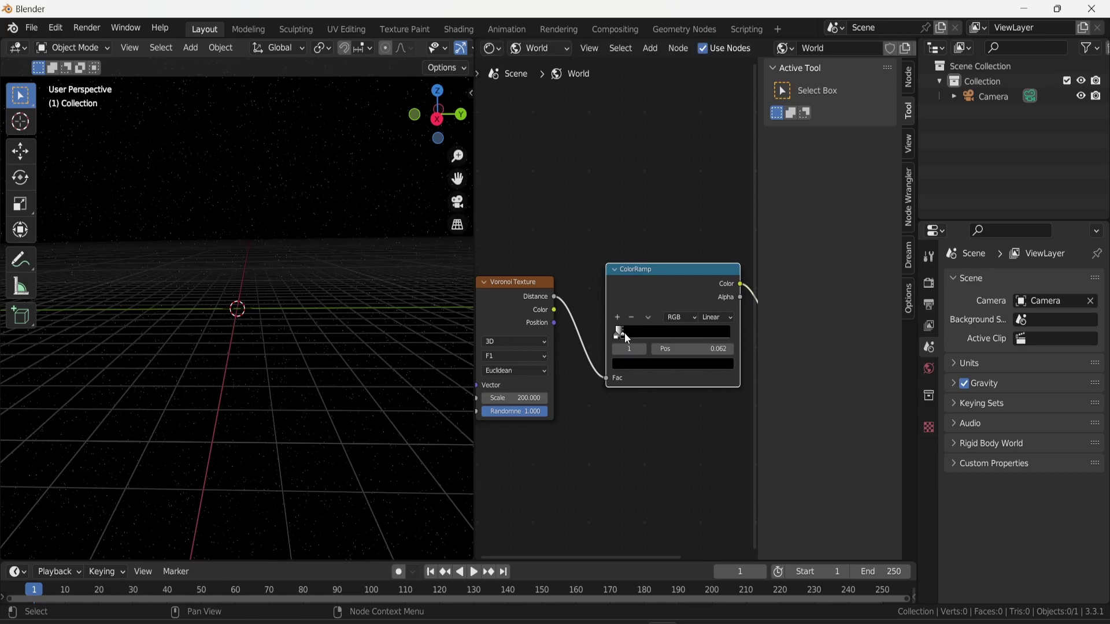
{"action": "left_click", "coordinate": [616, 335]}
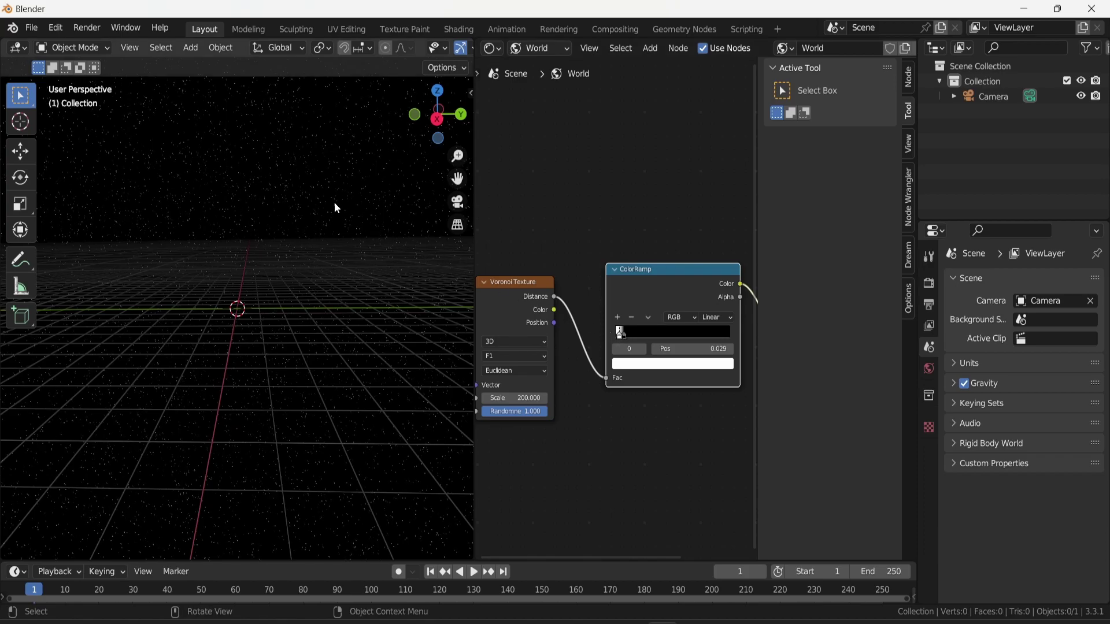
{"action": "left_click", "coordinate": [95, 30]}
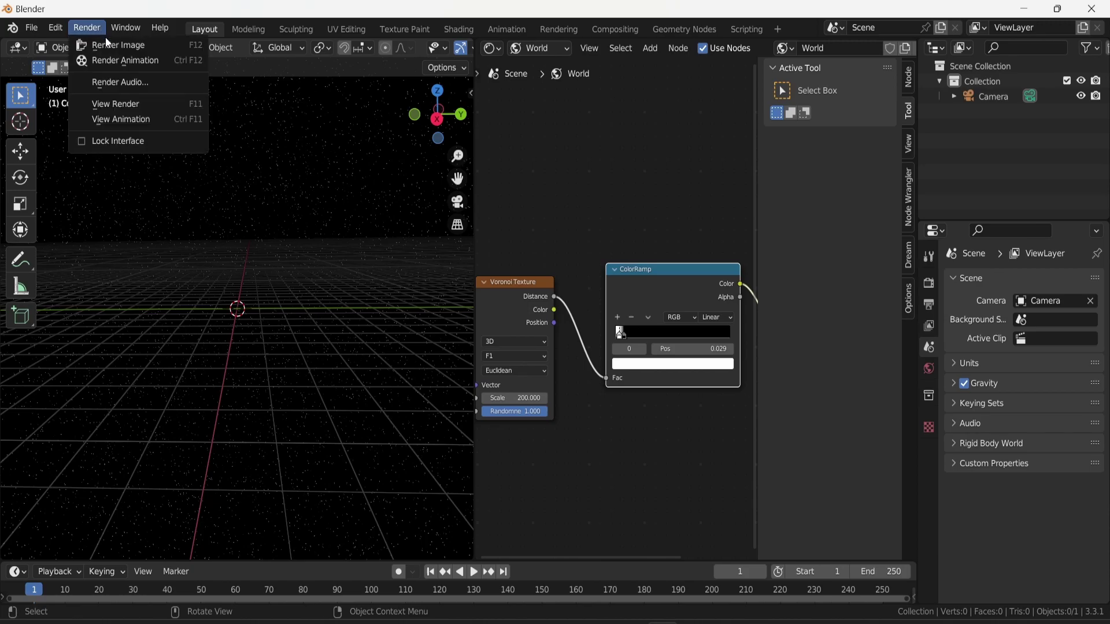
{"action": "left_click", "coordinate": [109, 39]}
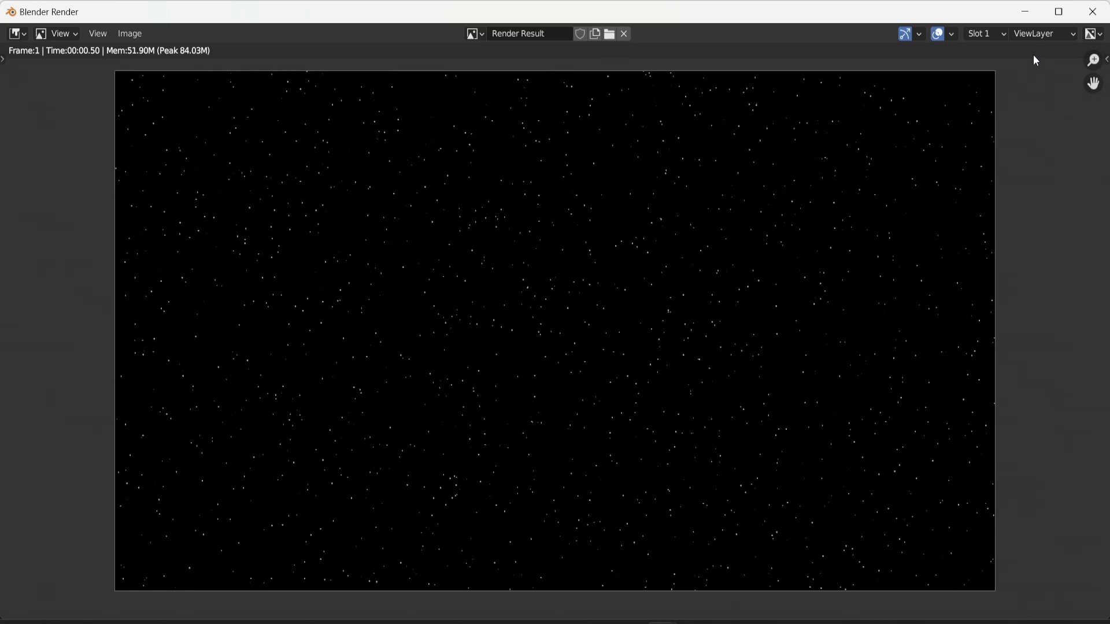
Step: Close the render window, box-select the Voronoi and ColorRamp nodes, and duplicate them
{"action": "left_click", "coordinate": [1093, 12]}
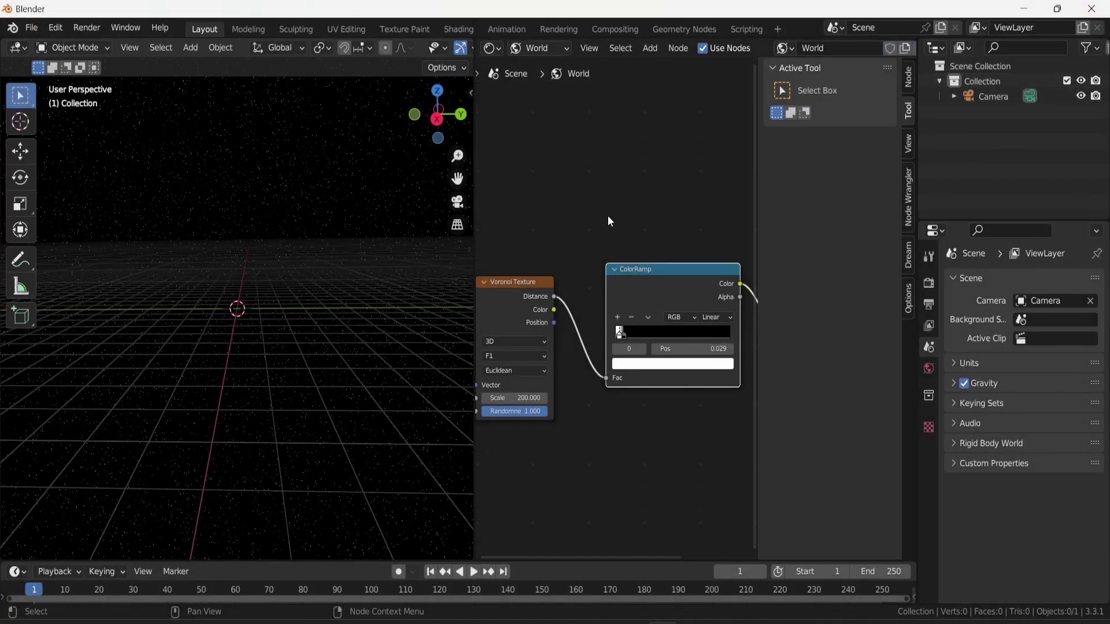
{"action": "scroll", "coordinate": [575, 227], "scroll_direction": "down", "scroll_amount": 3}
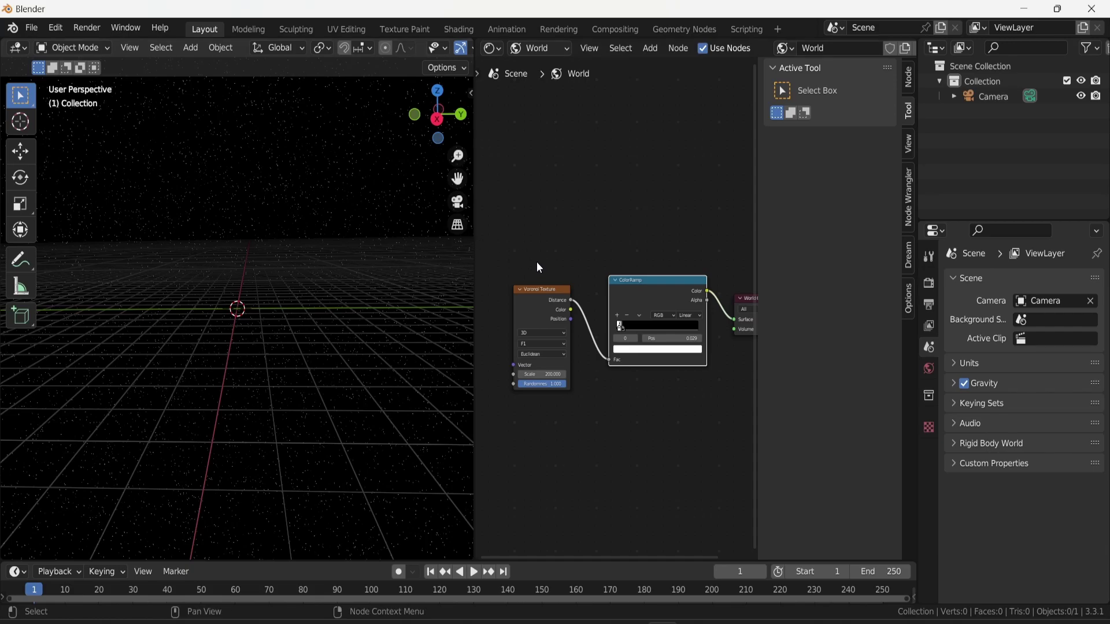
{"action": "left_click_drag", "start_coordinate": [533, 263], "coordinate": [654, 337]}
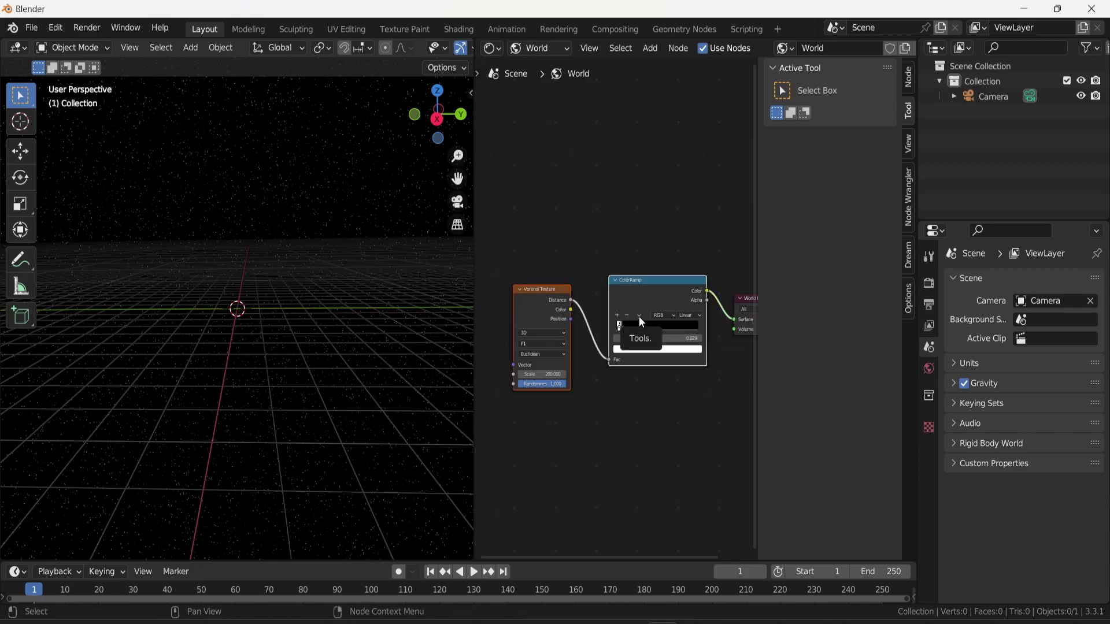
{"action": "key", "text": "shift+d"}
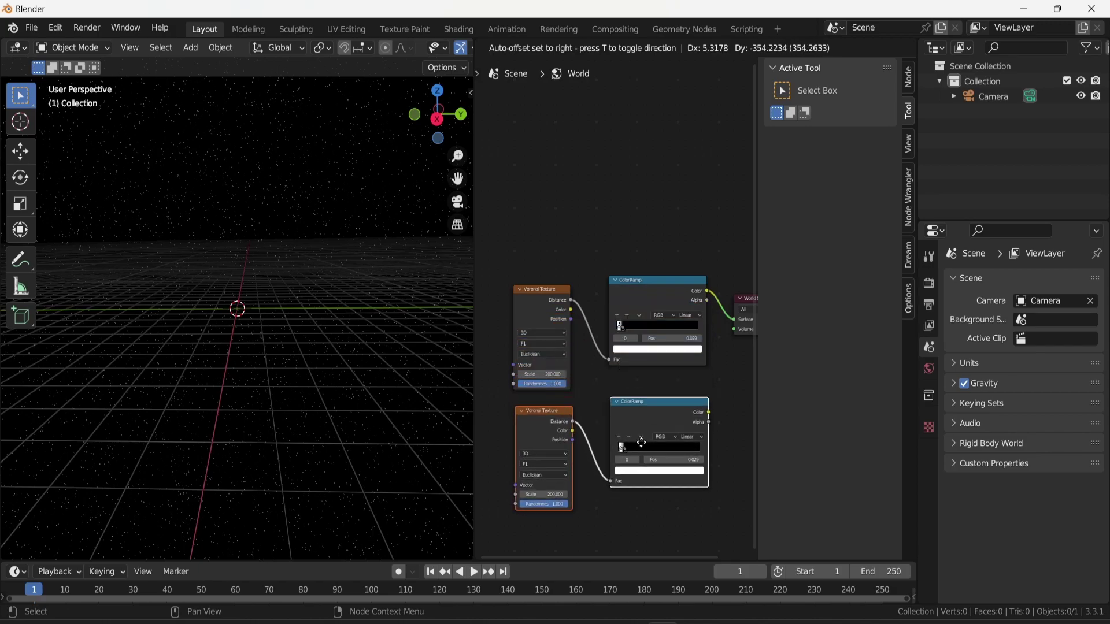
Step: Place the duplicated nodes below the originals and move World Output further right
{"action": "left_click", "coordinate": [641, 445]}
{"action": "scroll", "coordinate": [631, 347], "scroll_direction": "right", "scroll_amount": 5, "text": "ctrl"}
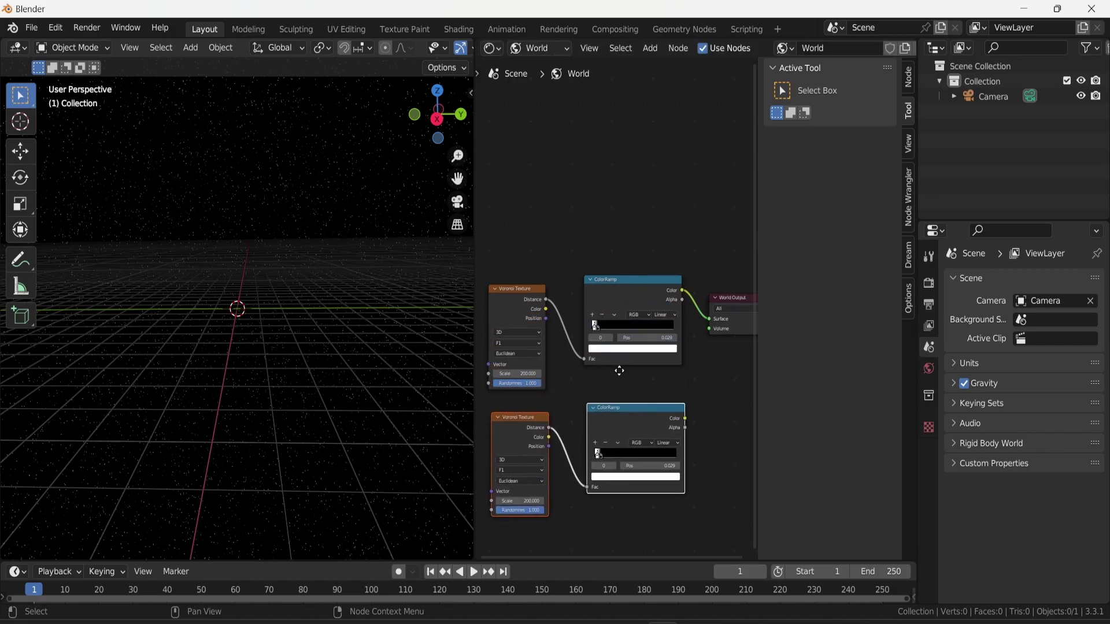
{"action": "left_click_drag", "start_coordinate": [661, 300], "coordinate": [710, 304]}
{"action": "right_click", "coordinate": [632, 372]}
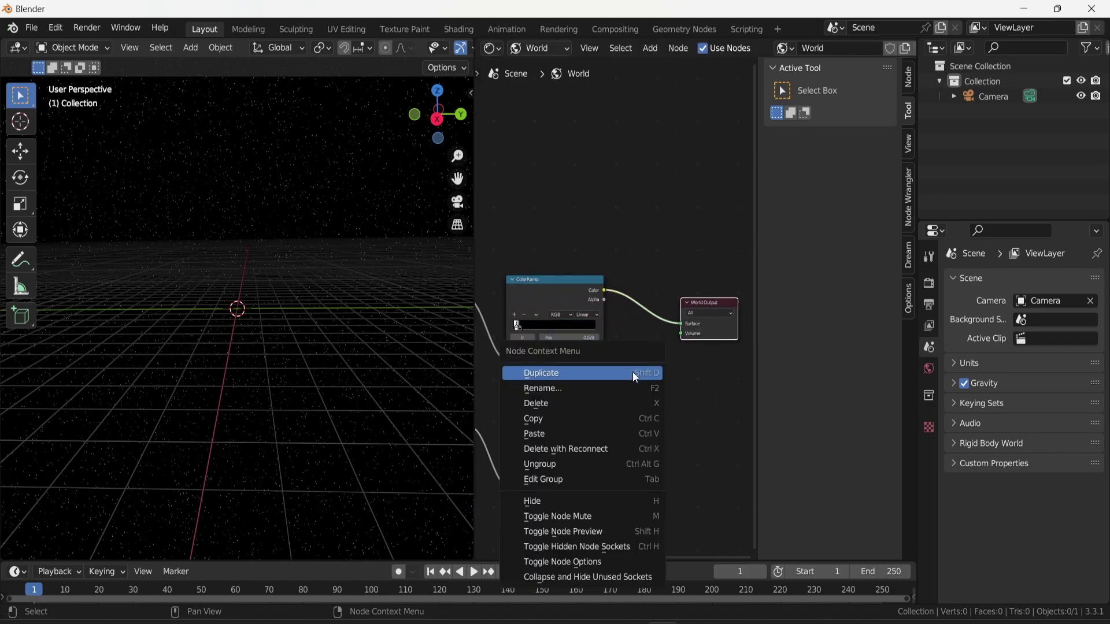
Step: Add an Add Shader node between the ramps and connect the upper ColorRamp's Color to it
{"action": "key", "text": "shift+a"}
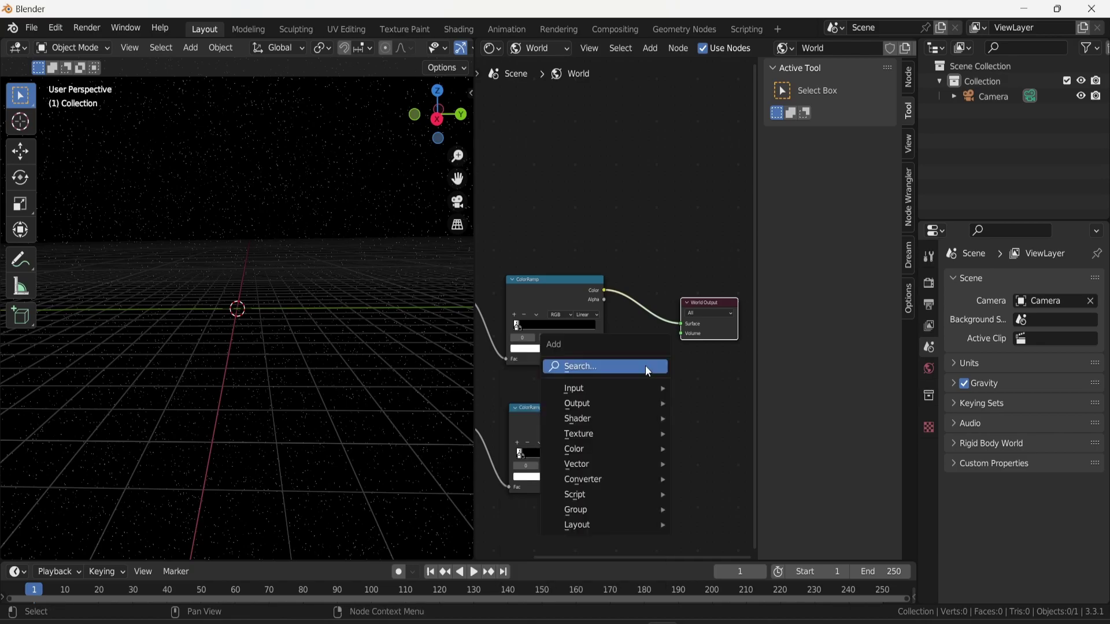
{"action": "left_click", "coordinate": [645, 366]}
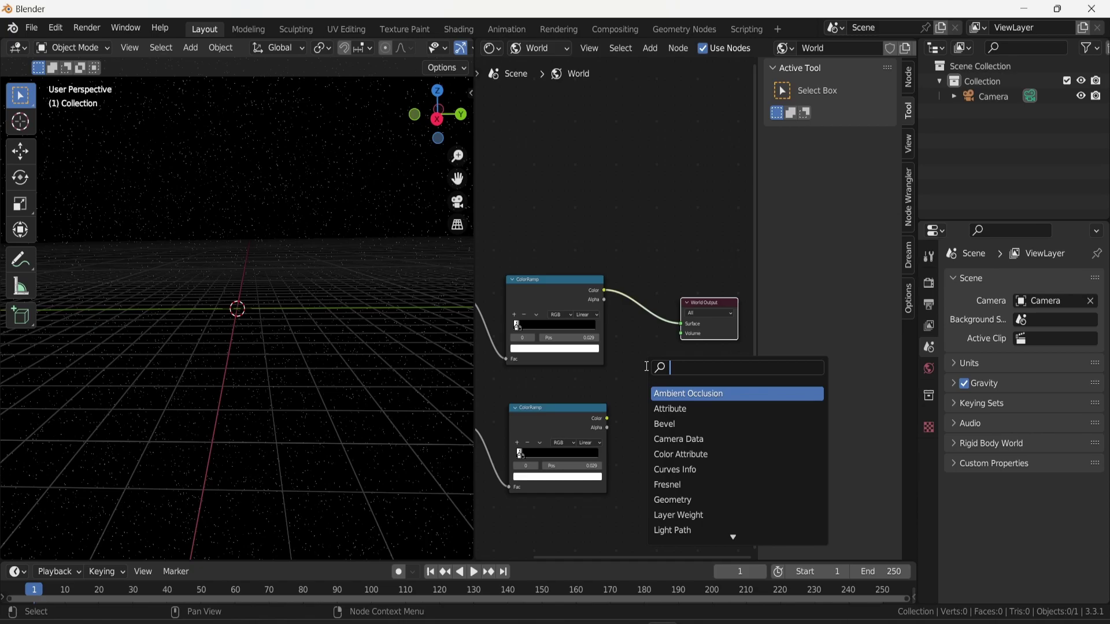
{"action": "type", "text": "add sh"}
{"action": "key", "text": "Return"}
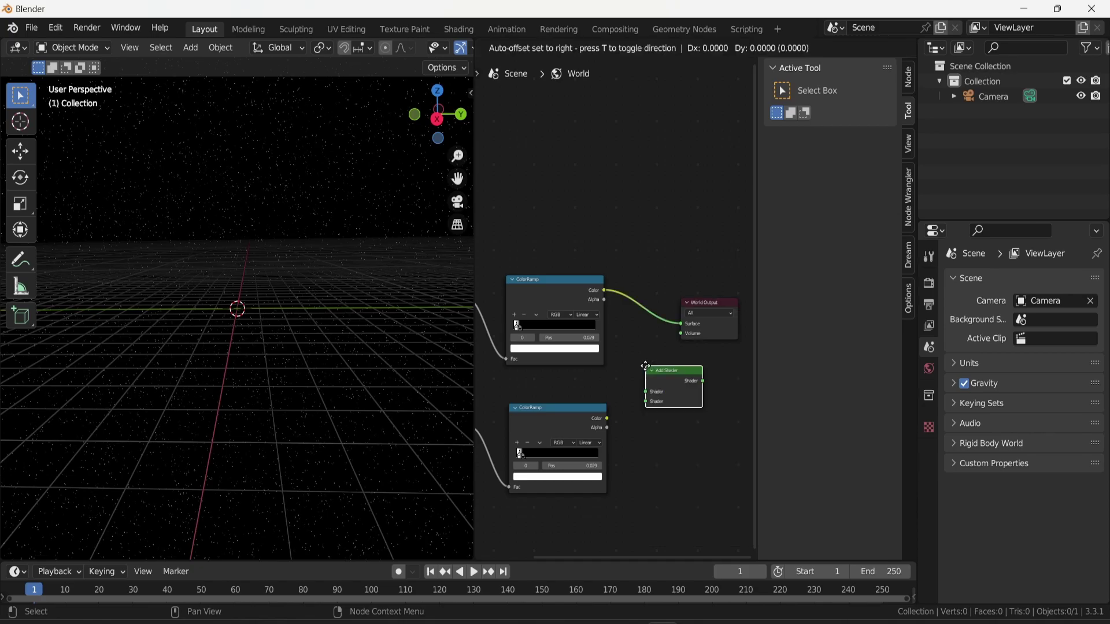
{"action": "left_click", "coordinate": [646, 366]}
{"action": "left_click_drag", "start_coordinate": [605, 291], "coordinate": [680, 324]}
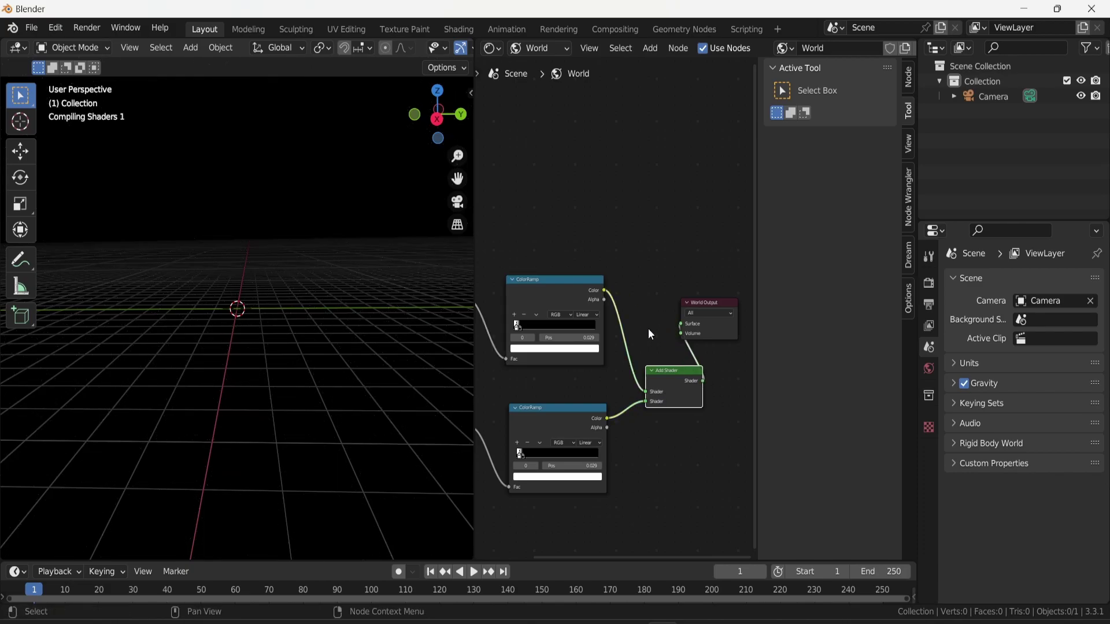
Step: Tint the lower ColorRamp's stop blue and add a second stop at 0.102
{"action": "scroll", "coordinate": [540, 440], "scroll_direction": "up", "scroll_amount": 1}
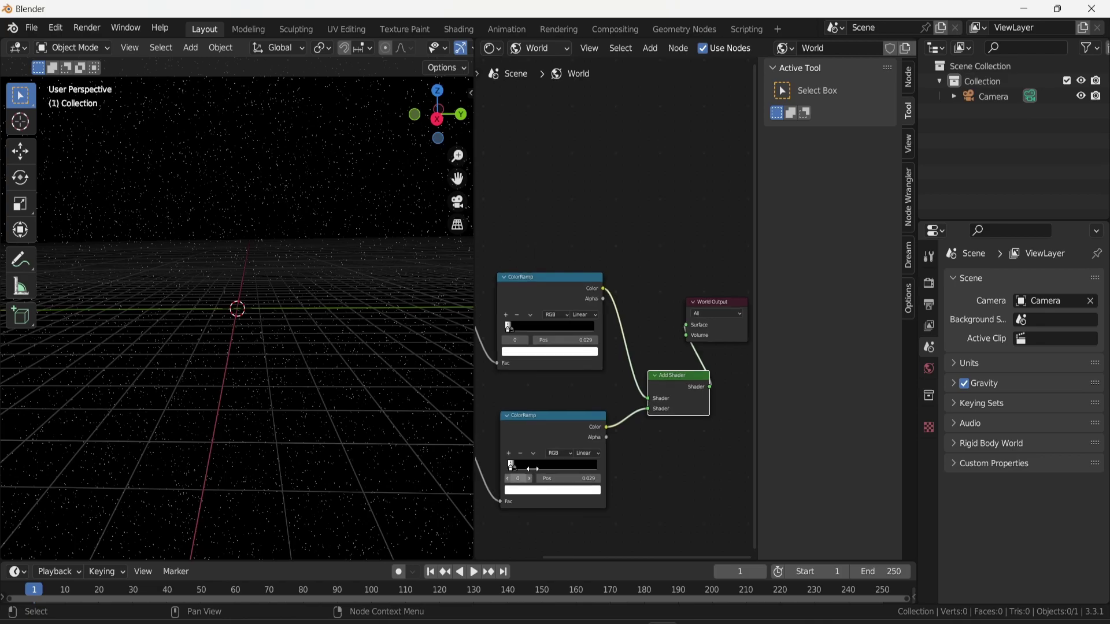
{"action": "scroll", "coordinate": [533, 469], "scroll_direction": "up", "scroll_amount": 1}
{"action": "scroll", "coordinate": [650, 514], "scroll_direction": "down", "scroll_amount": 5}
{"action": "scroll", "coordinate": [650, 514], "scroll_direction": "left", "scroll_amount": 5}
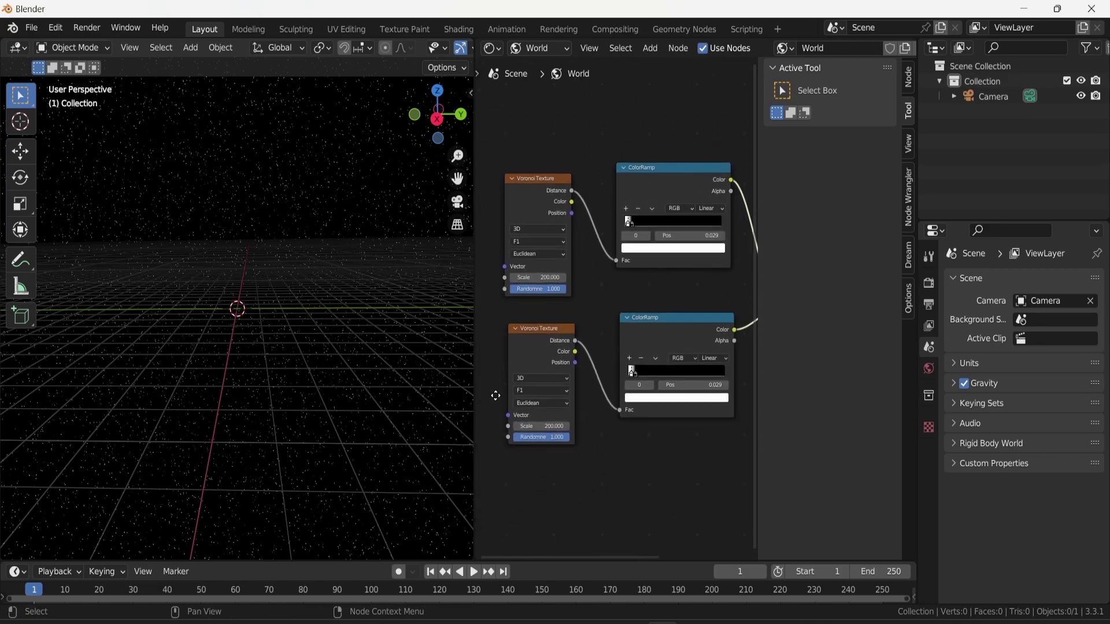
{"action": "left_click", "coordinate": [637, 385]}
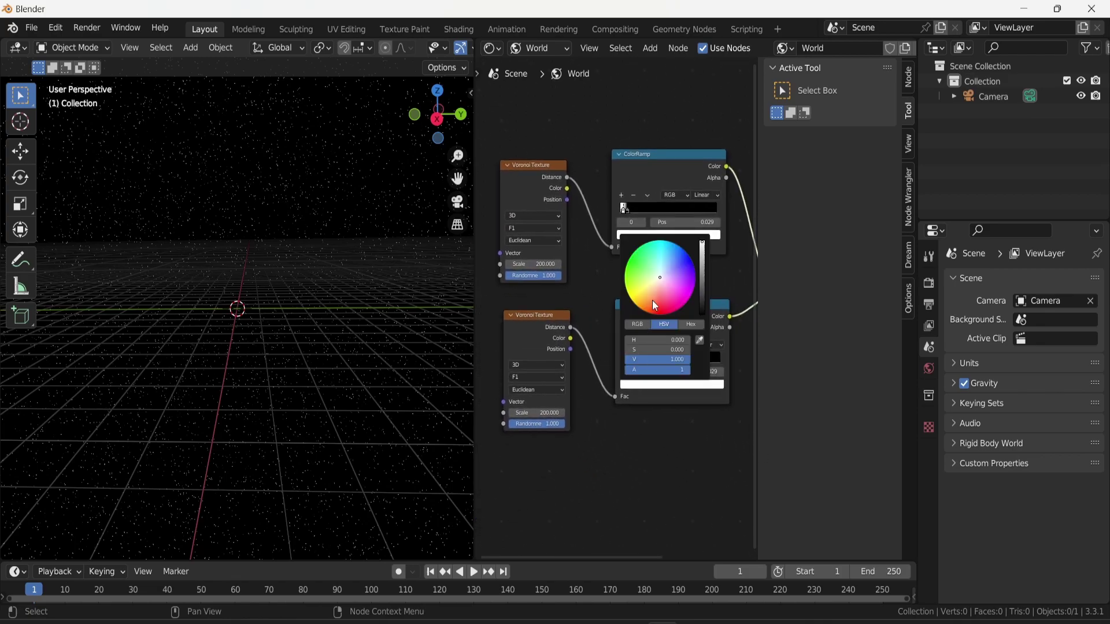
{"action": "left_click_drag", "start_coordinate": [660, 277], "coordinate": [685, 261]}
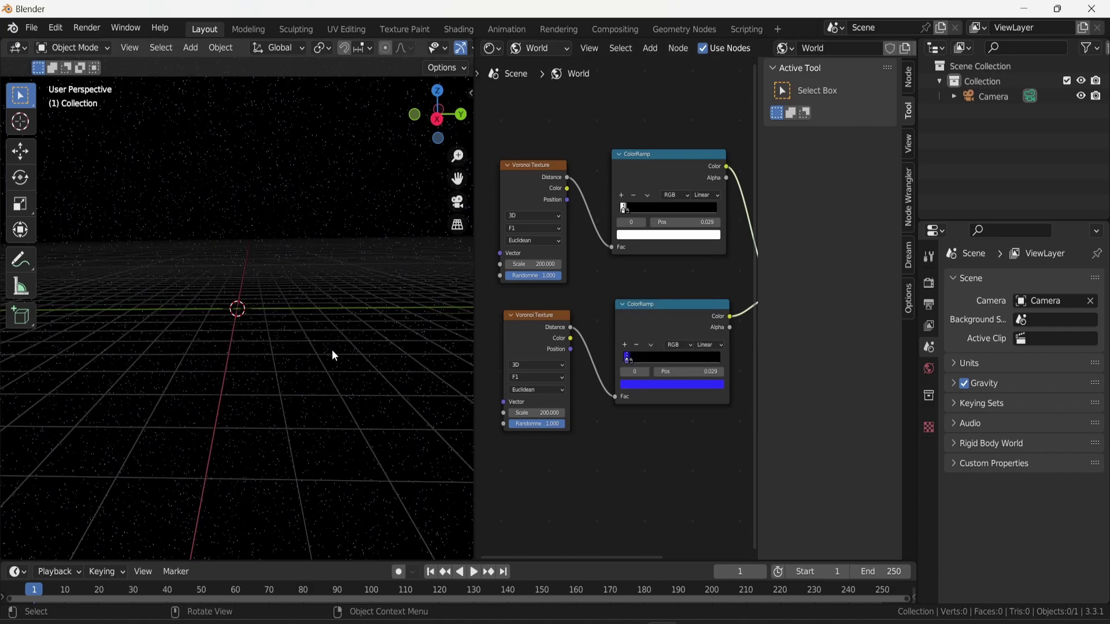
{"action": "left_click", "coordinate": [631, 358], "text": "ctrl"}
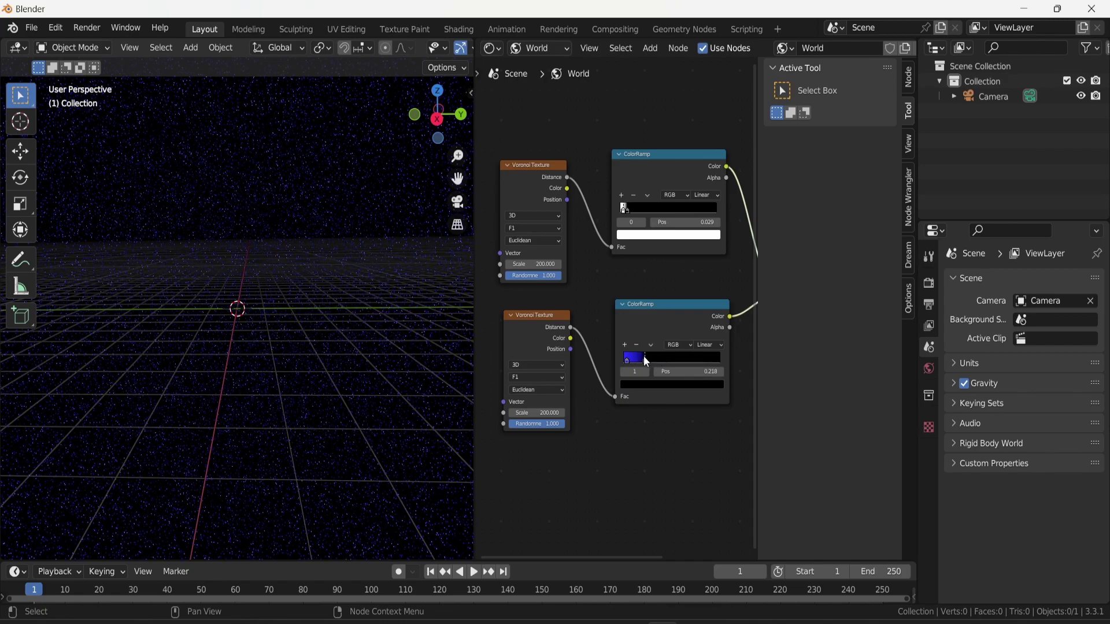
{"action": "left_click_drag", "start_coordinate": [628, 360], "coordinate": [633, 361]}
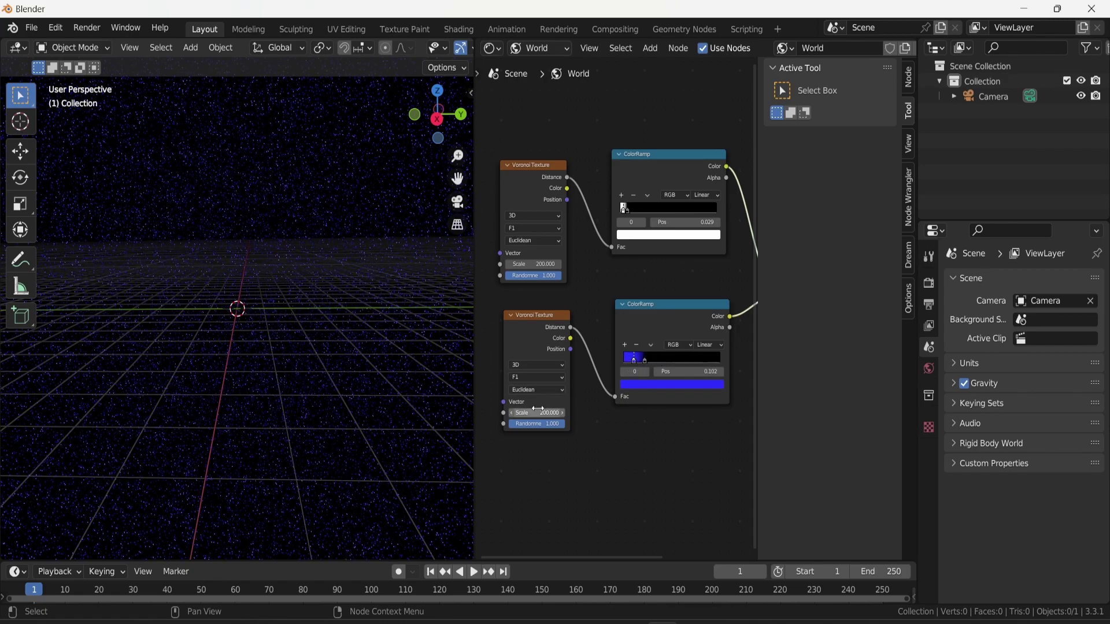
Step: Set the lower Voronoi Scale to 20, slide its ramp stop toward 0.025 and make it blue
{"action": "left_click", "coordinate": [538, 411]}
{"action": "type", "text": "20"}
{"action": "key", "text": "Return"}
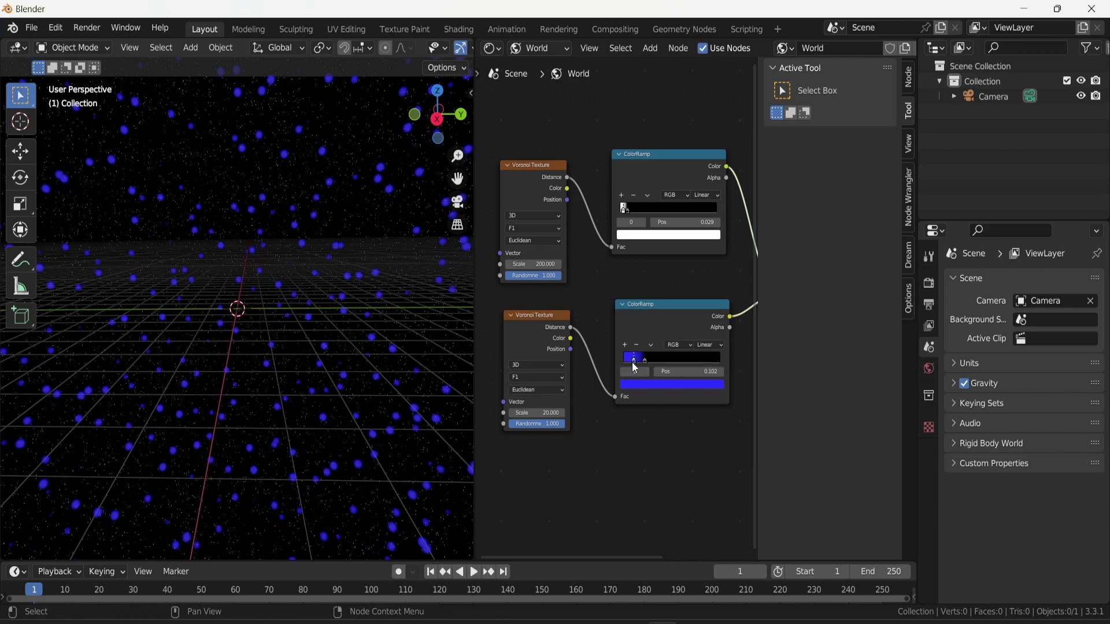
{"action": "left_click_drag", "start_coordinate": [634, 360], "coordinate": [631, 361]}
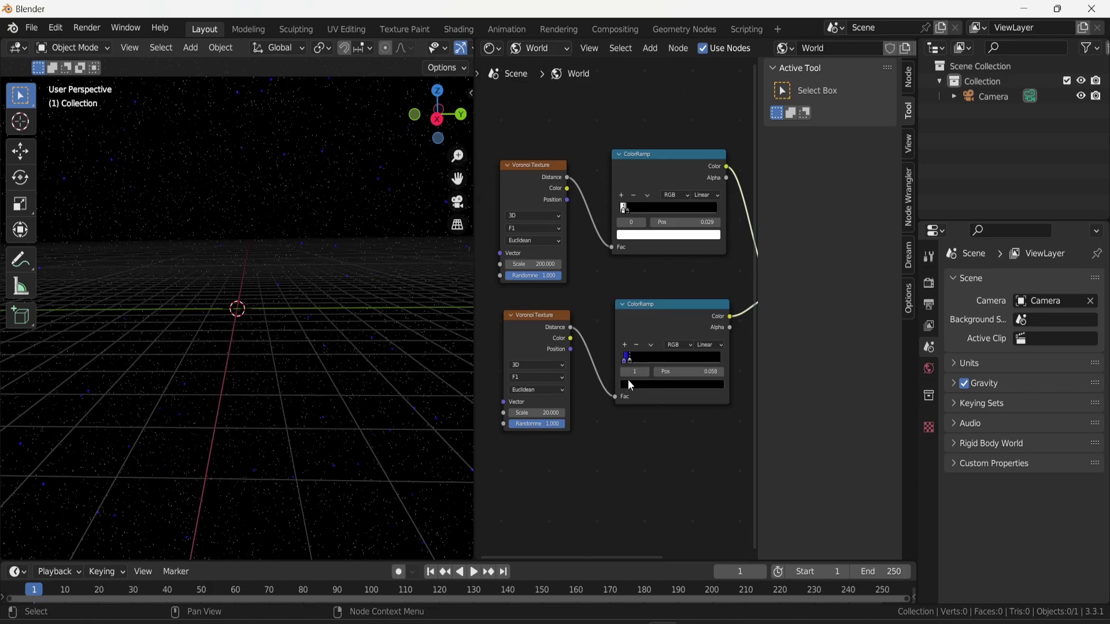
{"action": "left_click", "coordinate": [629, 383]}
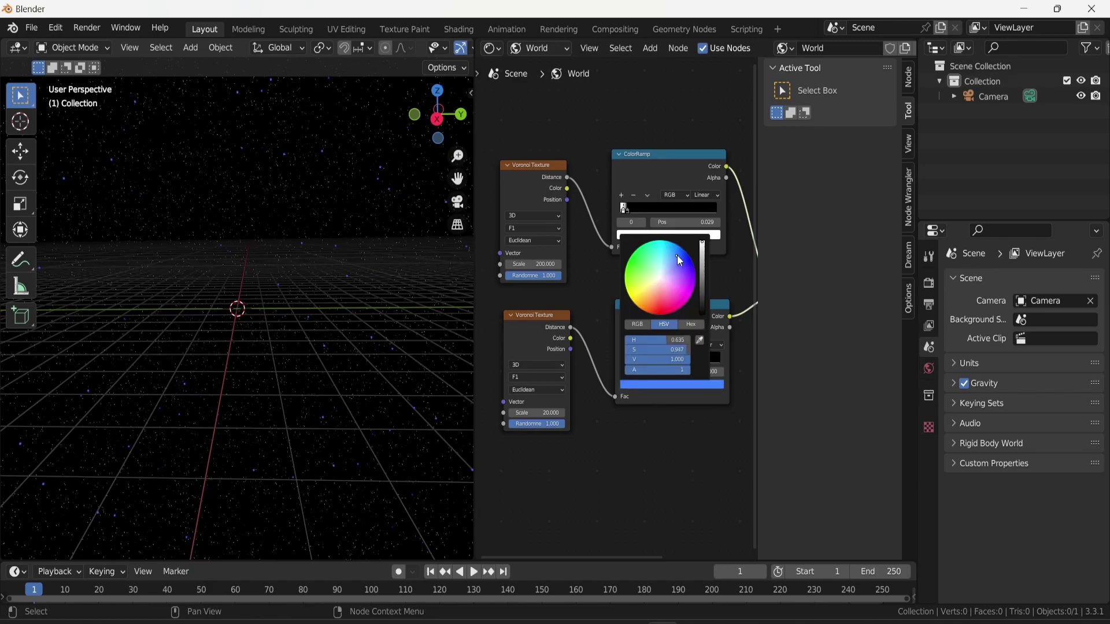
{"action": "left_click", "coordinate": [76, 29]}
{"action": "left_click", "coordinate": [104, 42]}
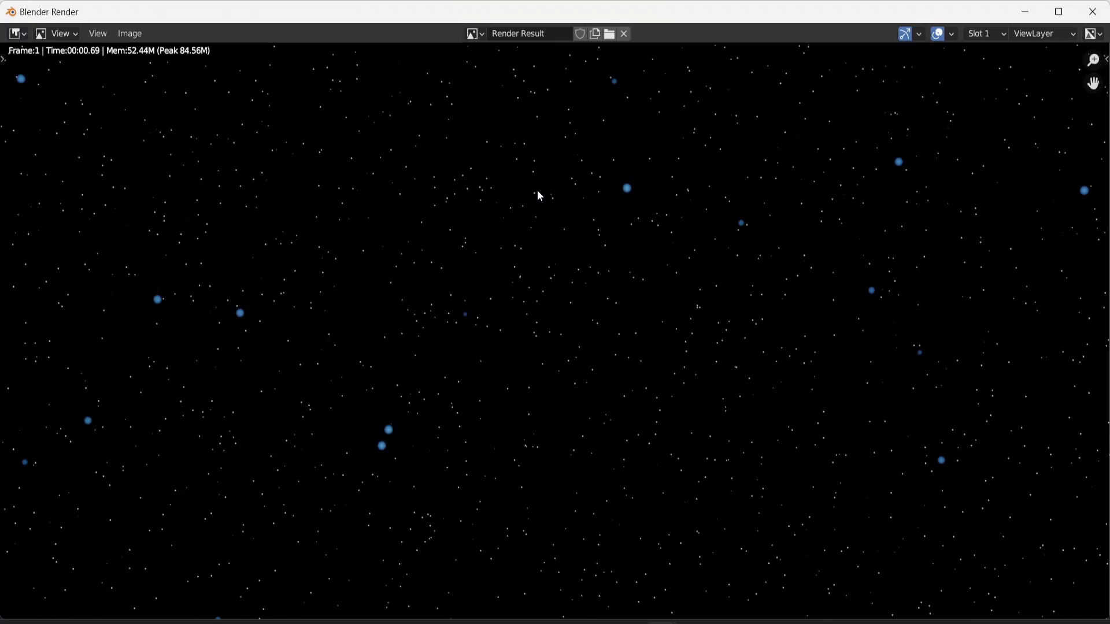
{"action": "scroll", "coordinate": [530, 205], "scroll_direction": "down", "scroll_amount": 1}
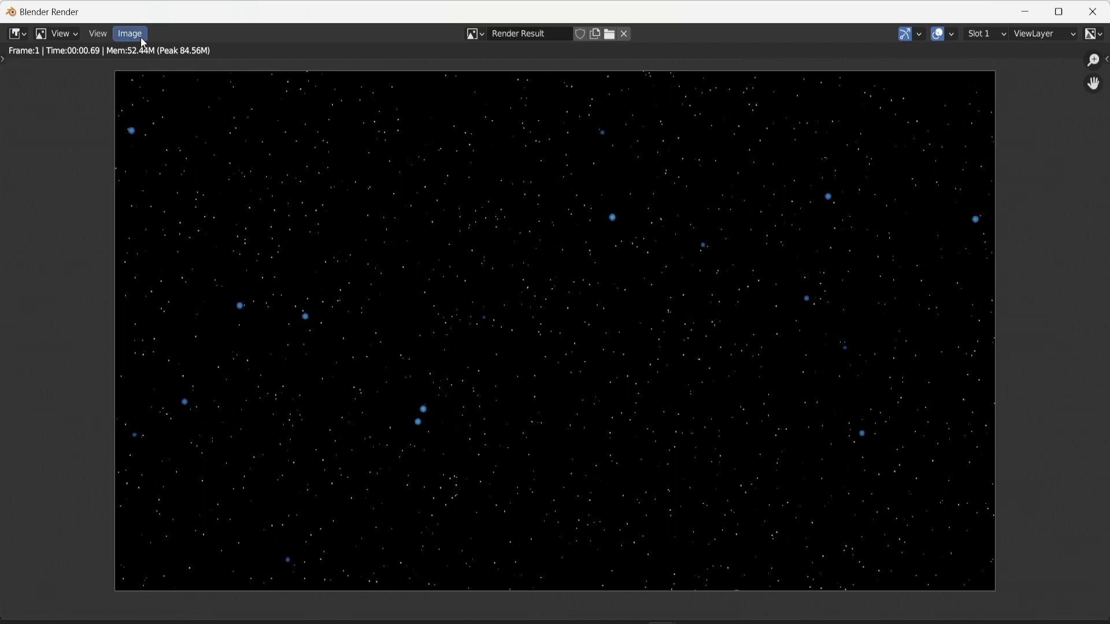
{"action": "left_click", "coordinate": [1093, 12]}
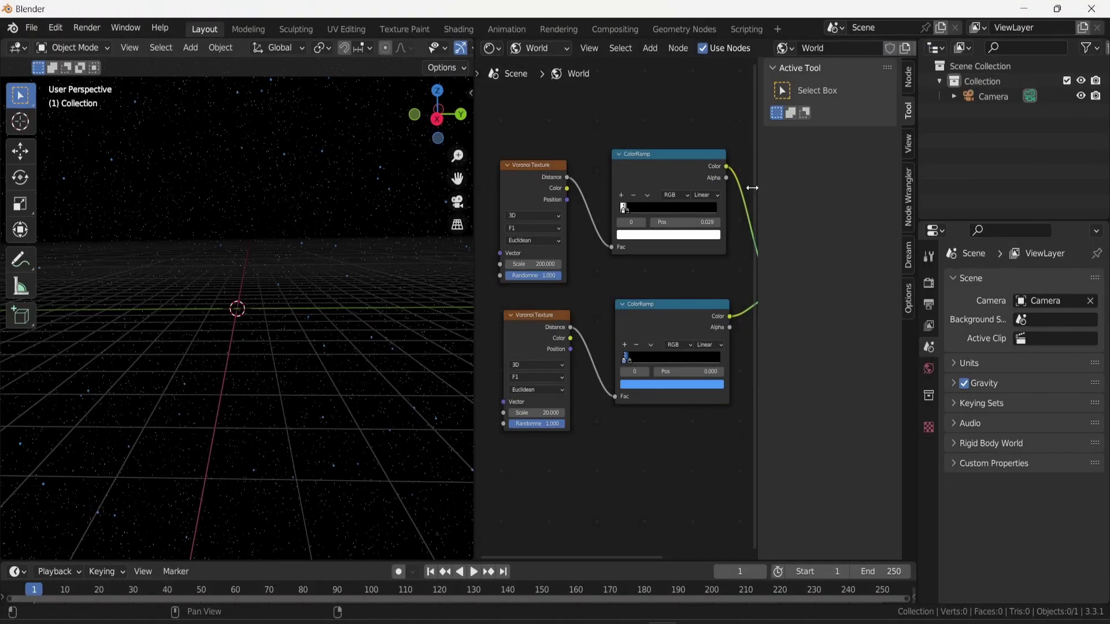
{"action": "left_click", "coordinate": [632, 390]}
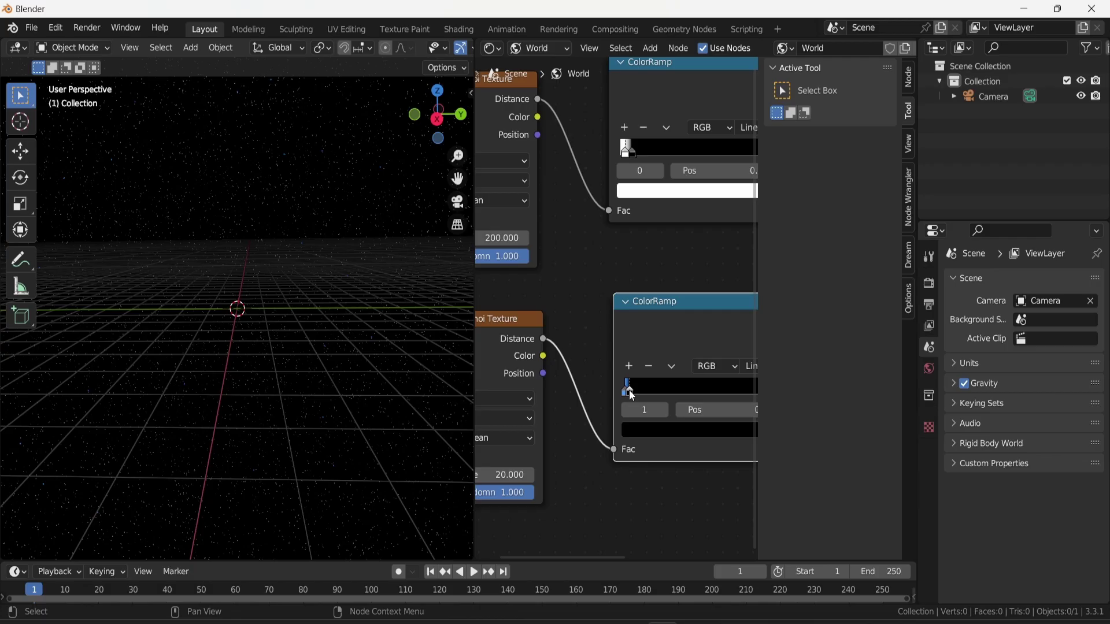
{"action": "left_click", "coordinate": [86, 29]}
{"action": "left_click", "coordinate": [110, 43]}
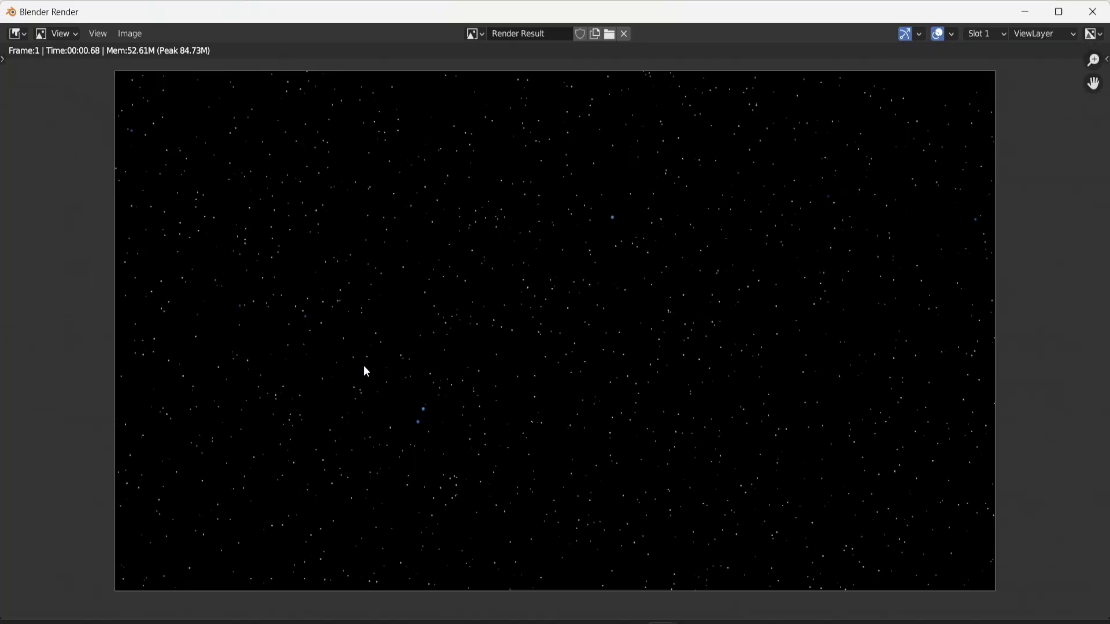
{"action": "left_click", "coordinate": [1093, 11]}
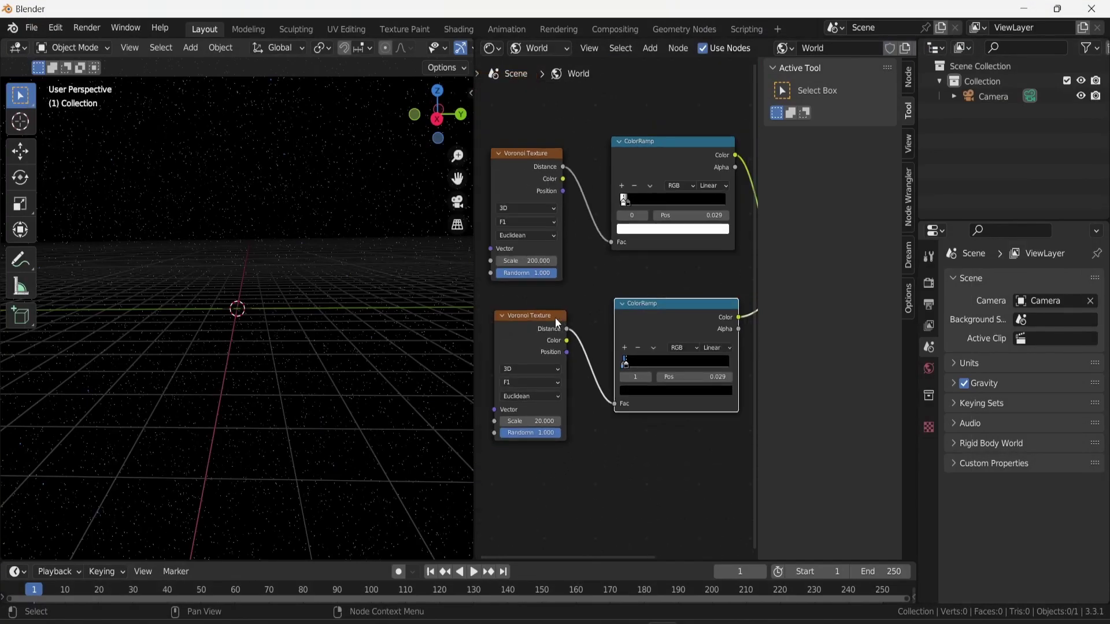
{"action": "scroll", "coordinate": [557, 322], "scroll_direction": "down", "scroll_amount": 1}
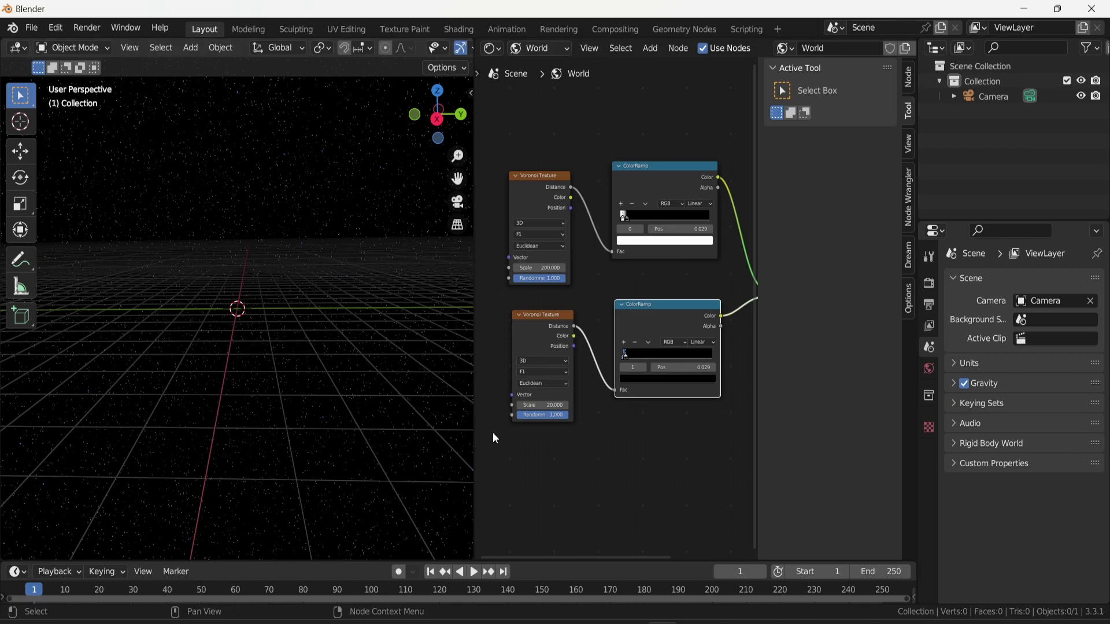
Step: Duplicate the lower Voronoi and ColorRamp pair and place the copies below the originals
{"action": "left_click_drag", "start_coordinate": [494, 436], "coordinate": [684, 325]}
{"action": "key", "text": "shift+d"}
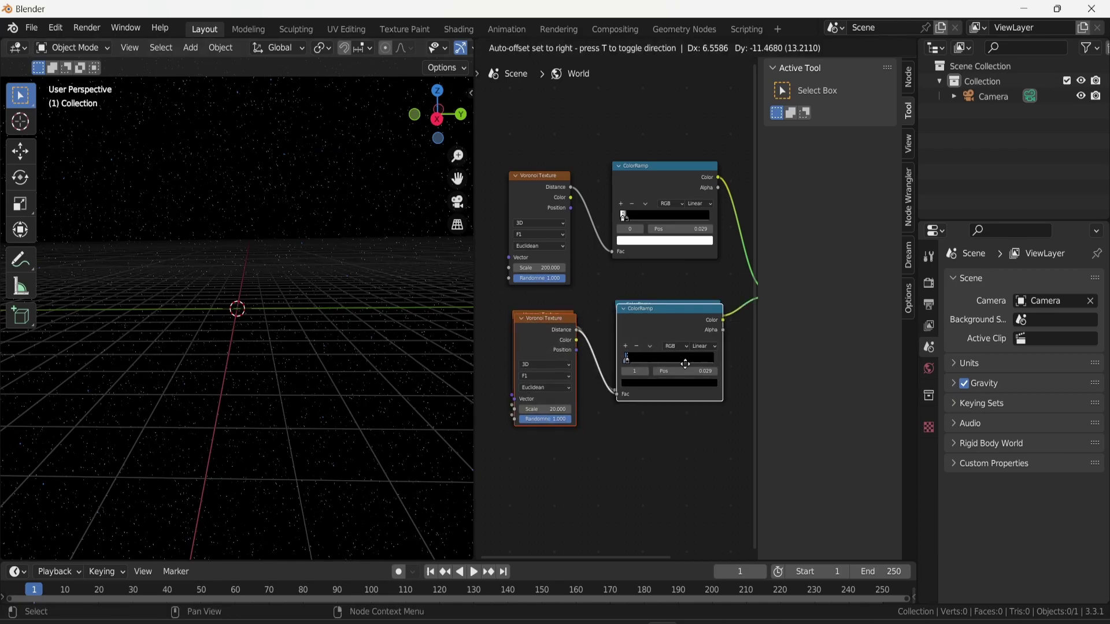
{"action": "left_click", "coordinate": [681, 448]}
{"action": "middle_click_drag", "start_coordinate": [625, 421], "coordinate": [488, 405]}
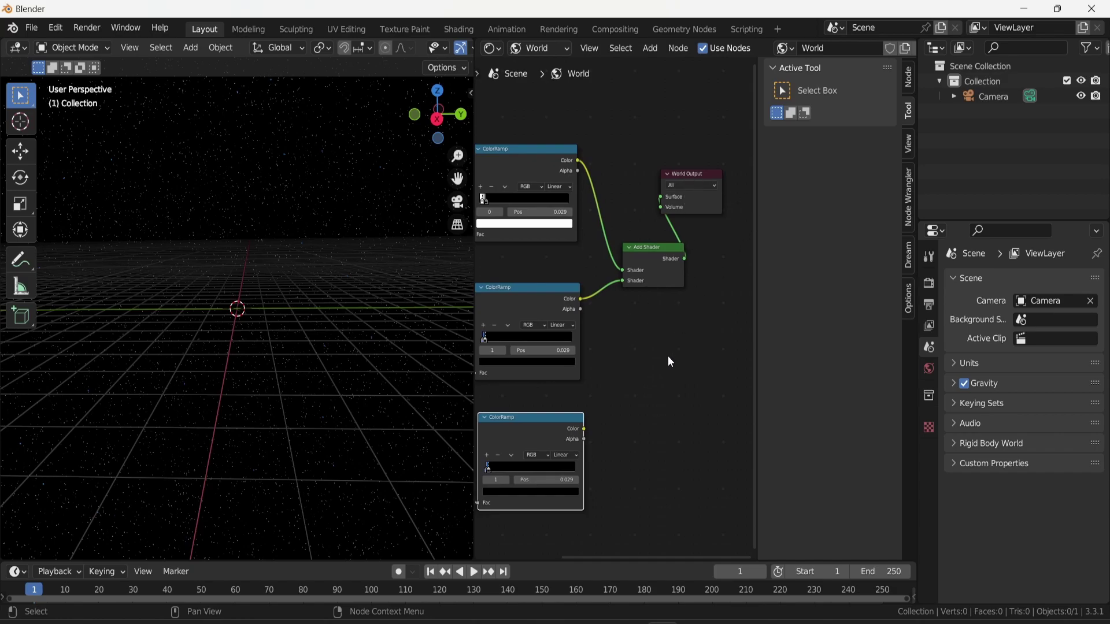
Step: Add a second Add Shader fed by the third ColorRamp and the first Add Shader, then tidy the nodes
{"action": "key", "text": "shift+a"}
{"action": "left_click", "coordinate": [654, 394]}
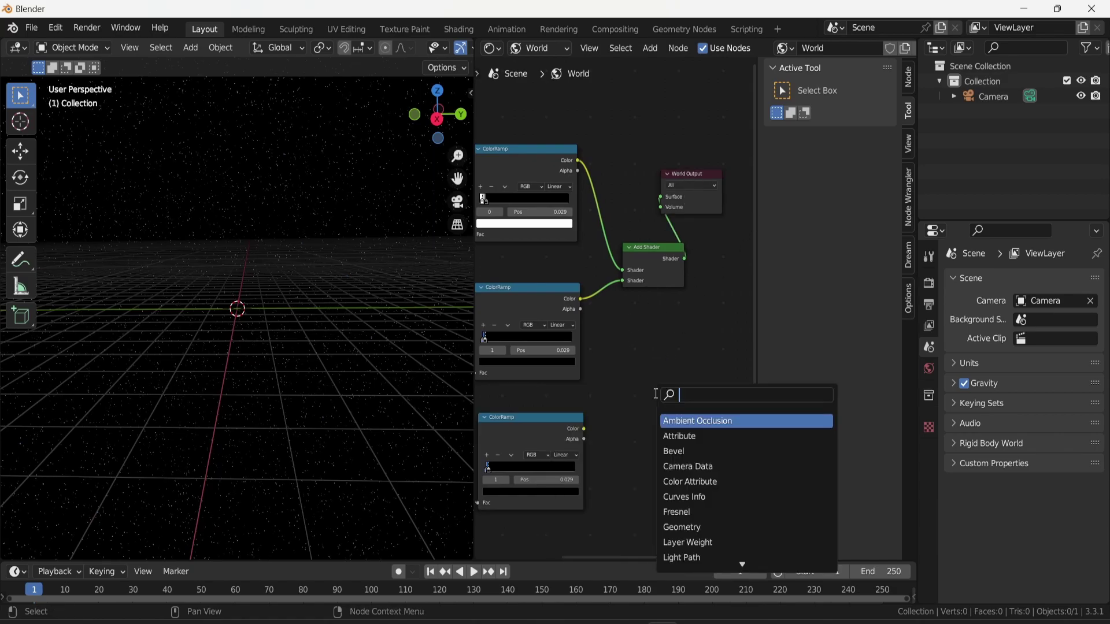
{"action": "type", "text": "add sh"}
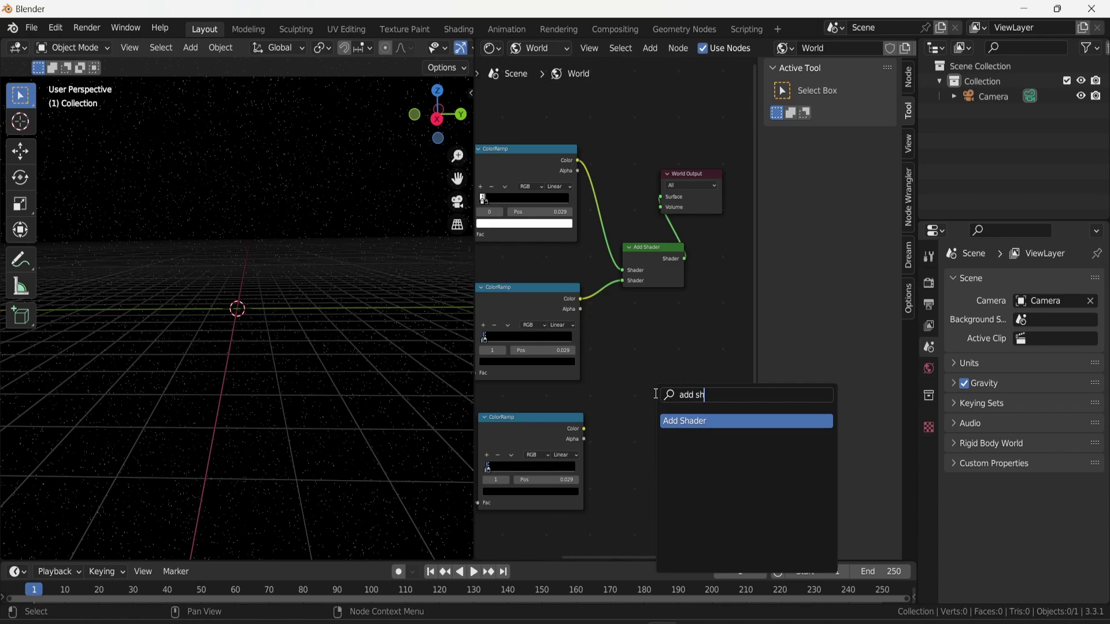
{"action": "key", "text": "Return"}
{"action": "left_click", "coordinate": [656, 382]}
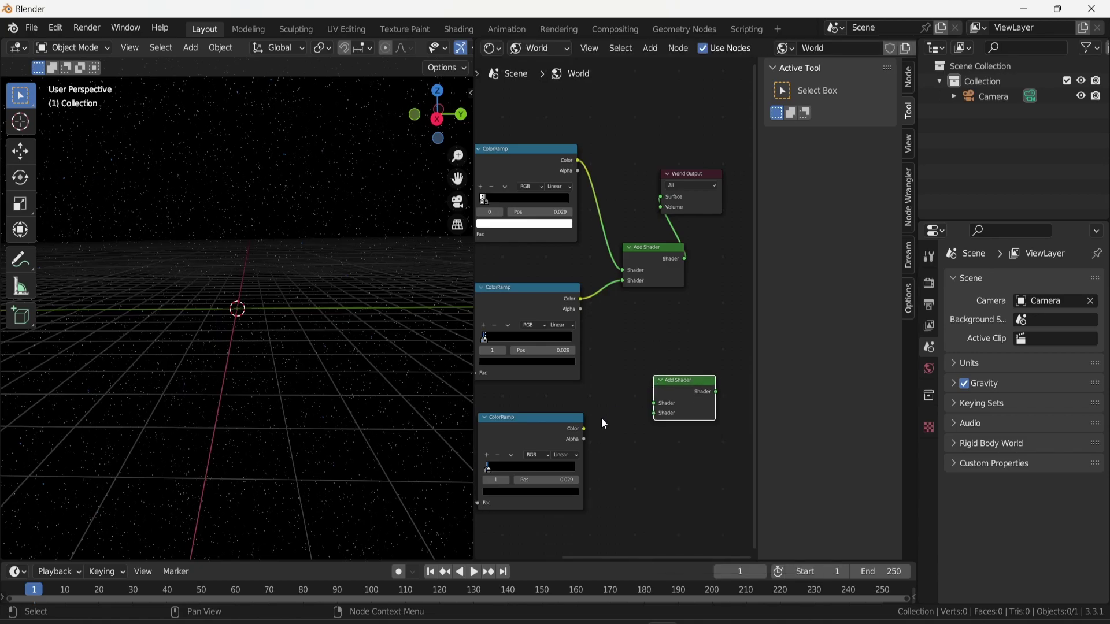
{"action": "left_click_drag", "start_coordinate": [584, 429], "coordinate": [653, 413]}
{"action": "left_click_drag", "start_coordinate": [684, 259], "coordinate": [662, 197]}
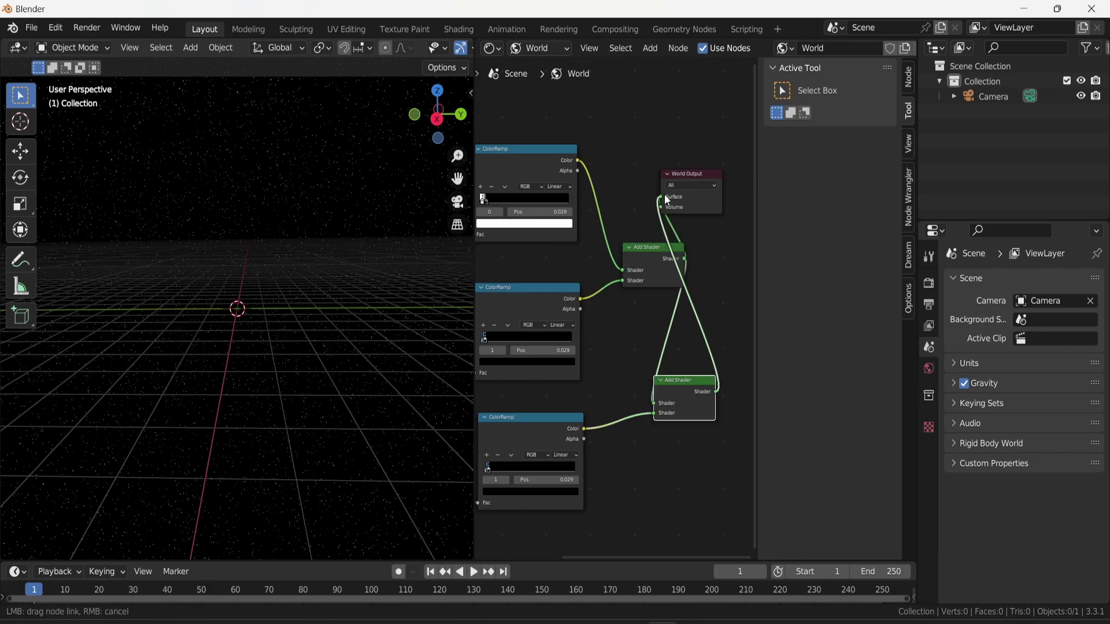
{"action": "scroll", "coordinate": [699, 231], "scroll_direction": "down", "scroll_amount": 1}
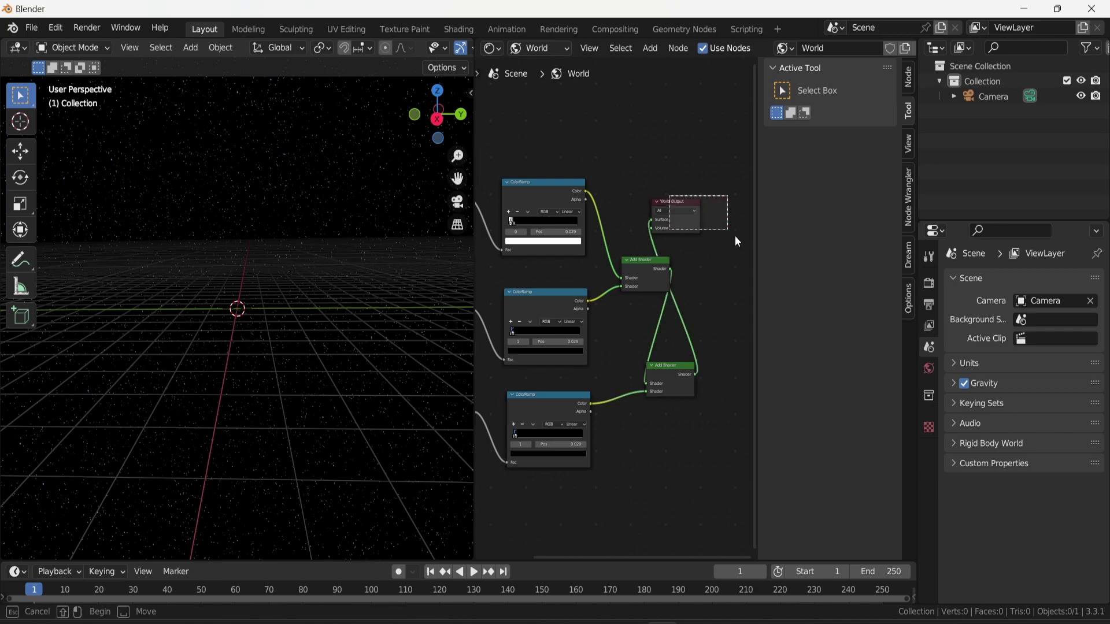
{"action": "left_click_drag", "start_coordinate": [686, 200], "coordinate": [758, 247]}
{"action": "left_click_drag", "start_coordinate": [619, 357], "coordinate": [684, 292]}
Step: Change the bottom ColorRamp's first stop from blue to yellow, then select its second stop
{"action": "scroll", "coordinate": [529, 358], "scroll_direction": "up", "scroll_amount": 3}
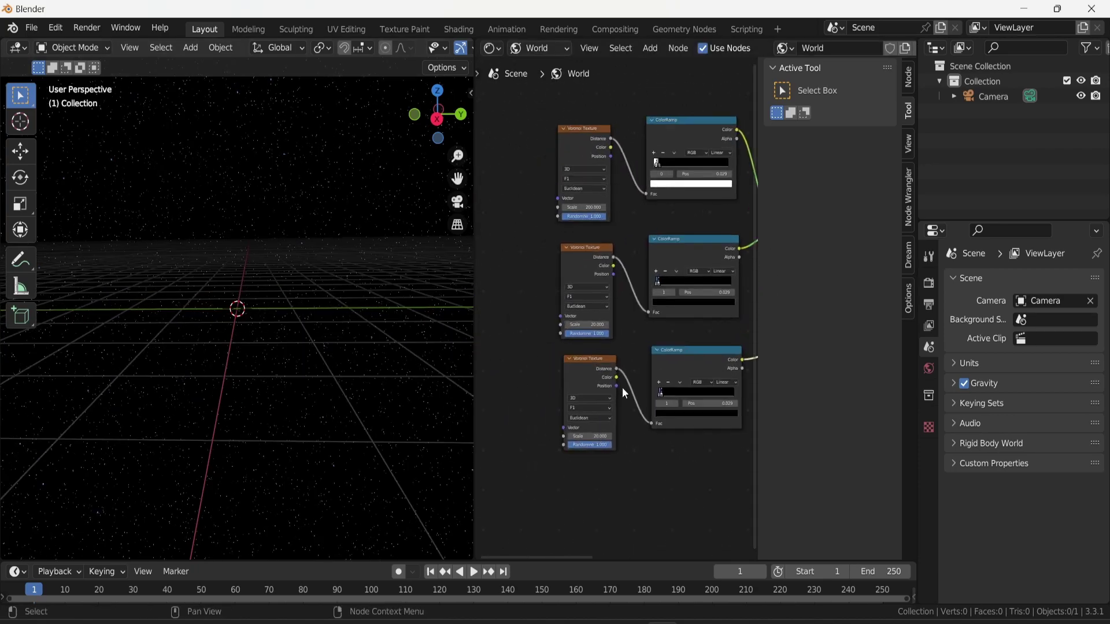
{"action": "scroll", "coordinate": [622, 387], "scroll_direction": "up", "scroll_amount": 3}
{"action": "left_click", "coordinate": [680, 439]}
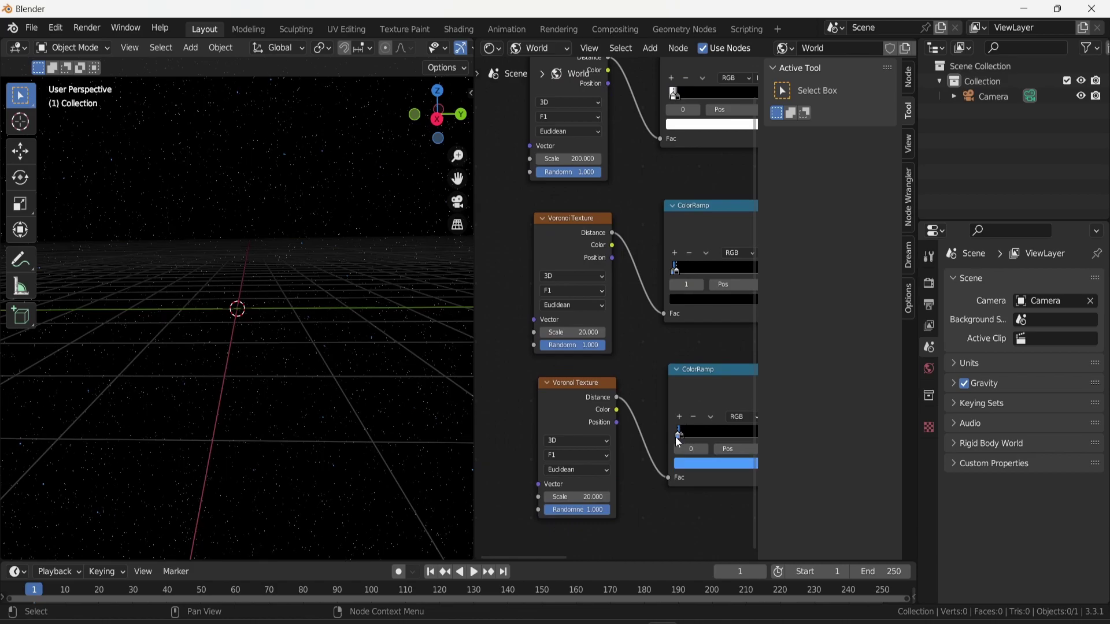
{"action": "left_click", "coordinate": [689, 466]}
{"action": "left_click_drag", "start_coordinate": [702, 384], "coordinate": [702, 366]}
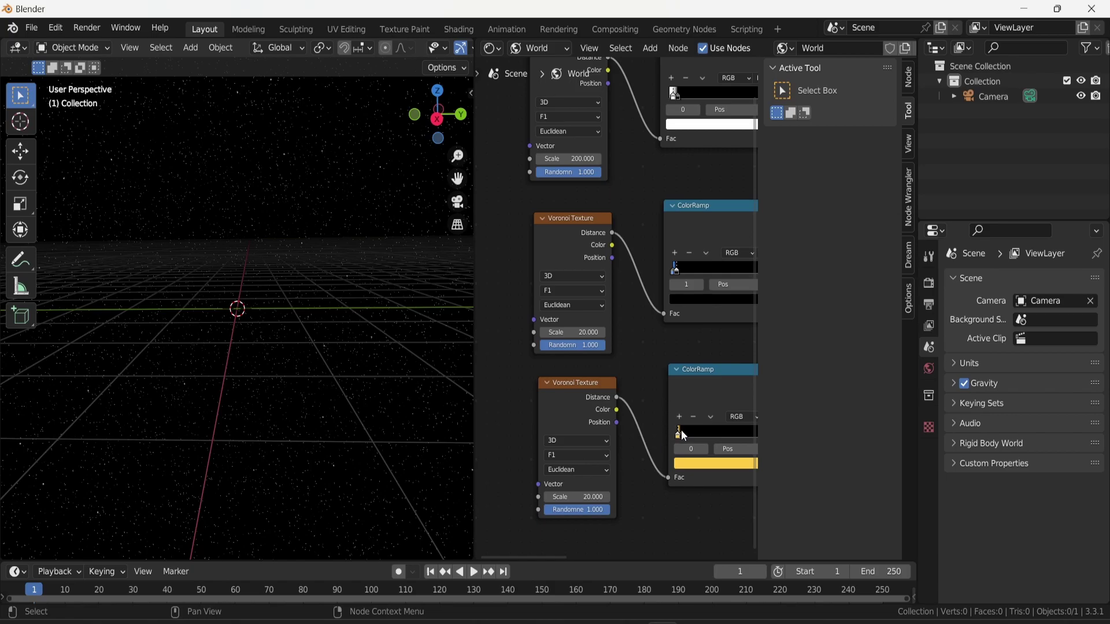
{"action": "left_click", "coordinate": [683, 433]}
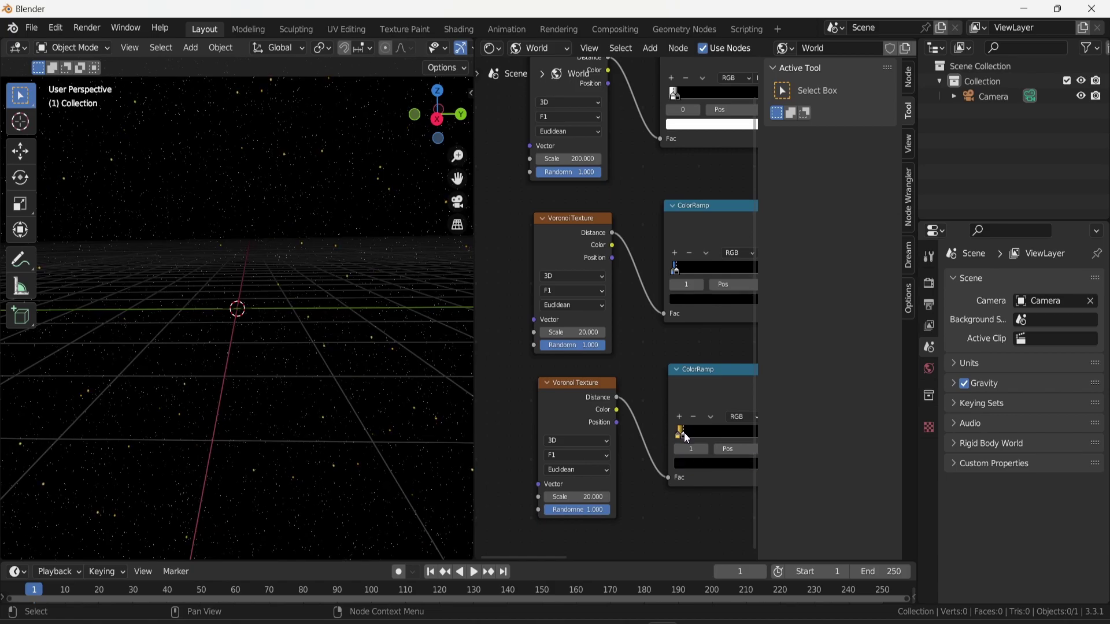
Step: Render a test image of the starfield with yellow dots, then close the render window
{"action": "left_click", "coordinate": [81, 30]}
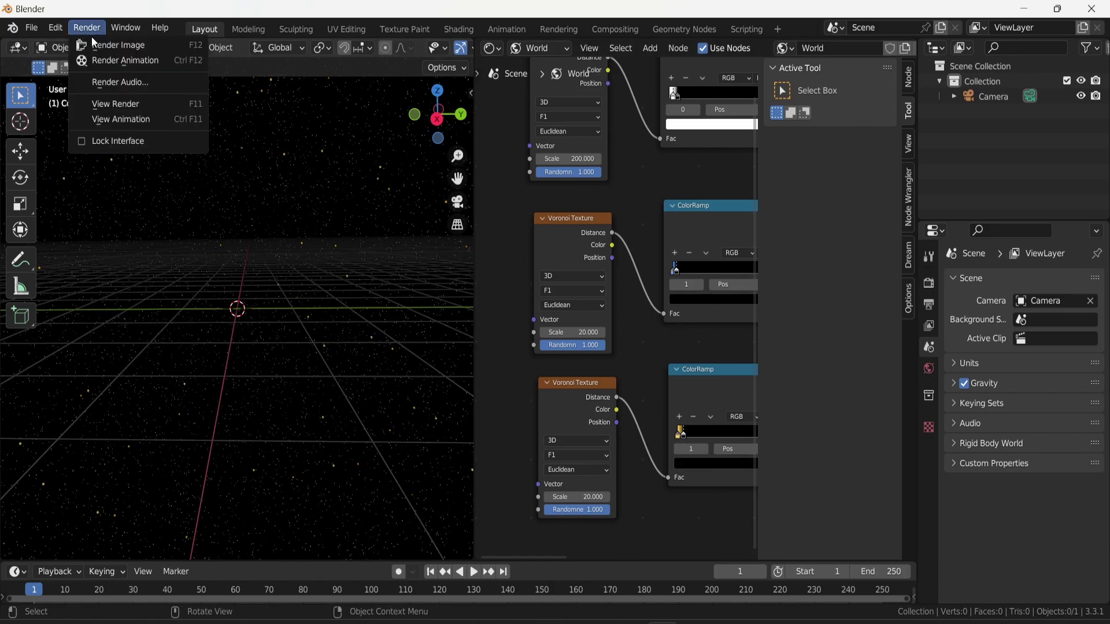
{"action": "left_click", "coordinate": [108, 44]}
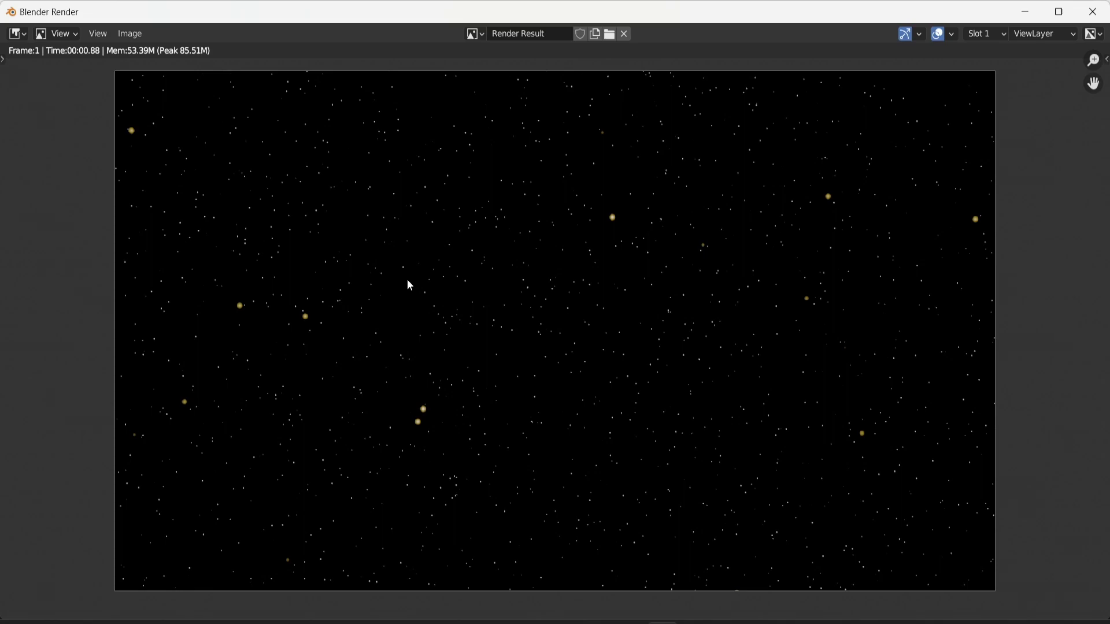
{"action": "key", "text": "Escape"}
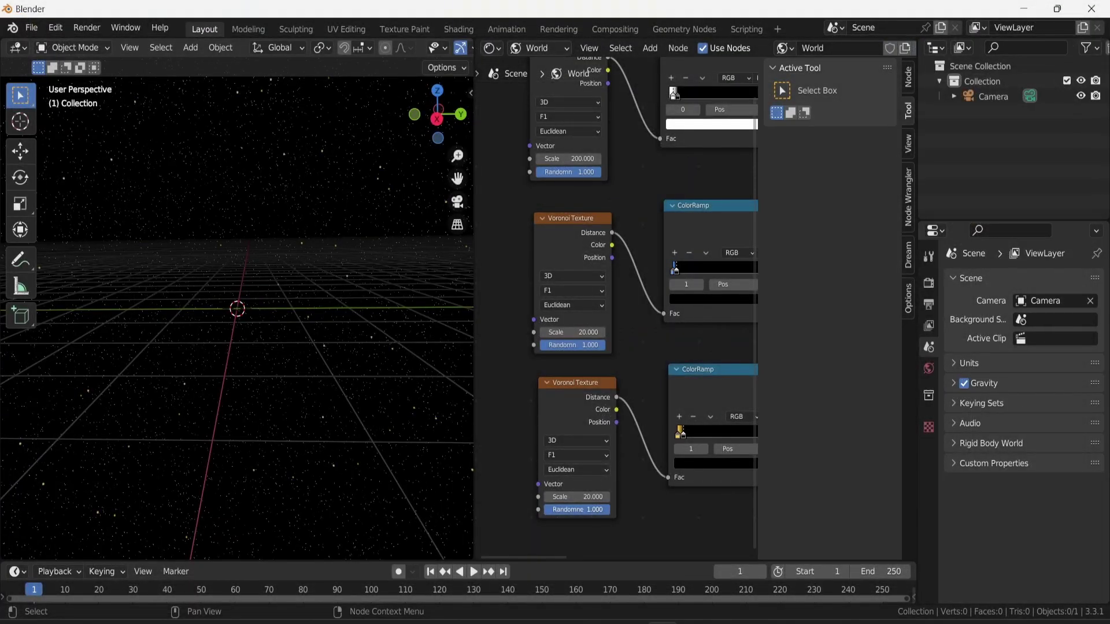